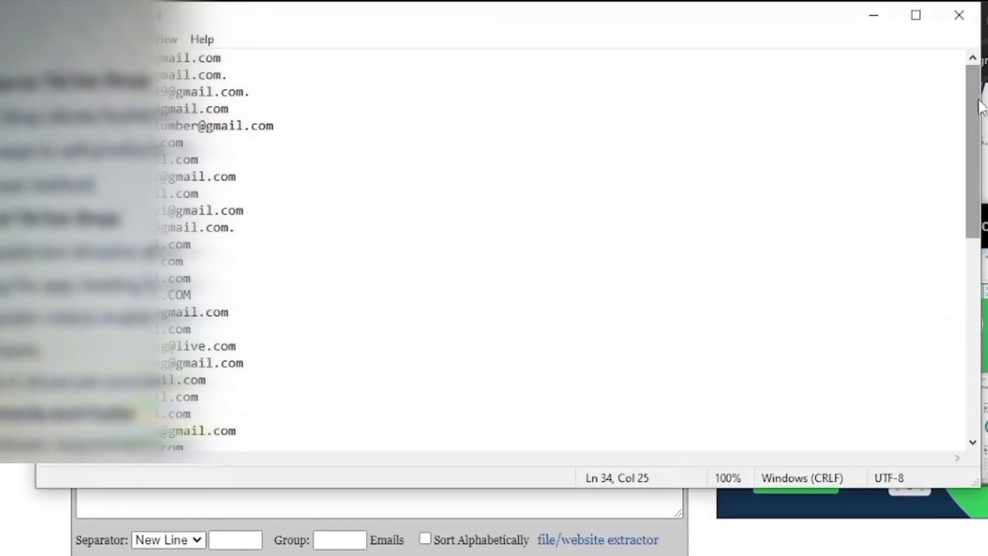
Step: Scroll through the saved list of collected email addresses in Notepad
{"action": "left_click_drag", "start_coordinate": [928, 98], "coordinate": [927, 223]}
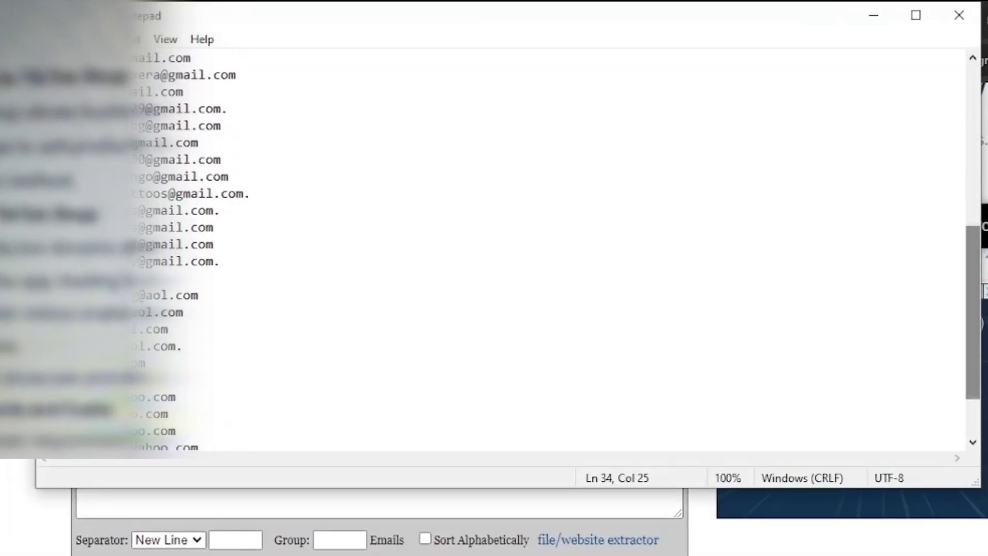
{"action": "scroll", "coordinate": [494, 252], "scroll_direction": "down", "scroll_amount": 2}
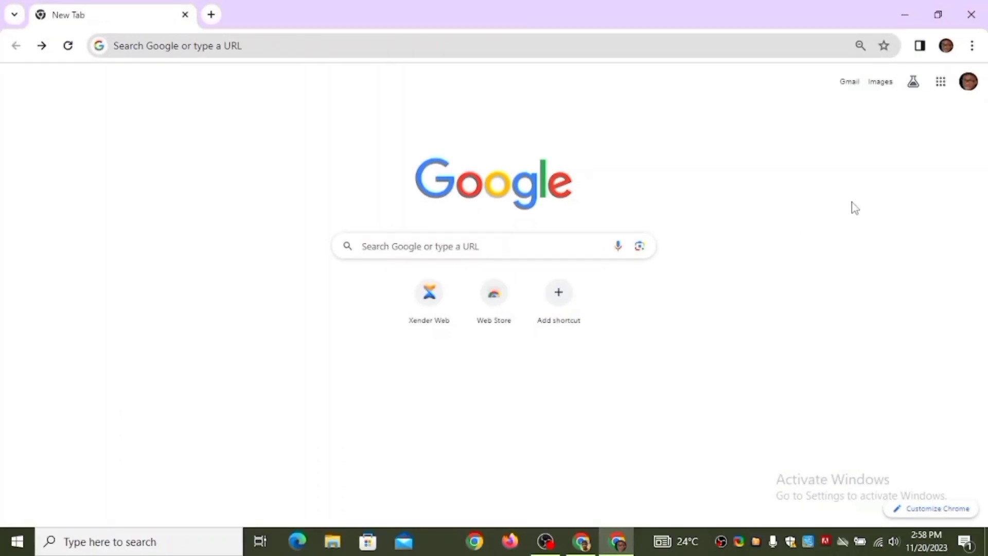
Step: Open a new Incognito window from Chrome's three-dot menu
{"action": "left_click", "coordinate": [973, 46]}
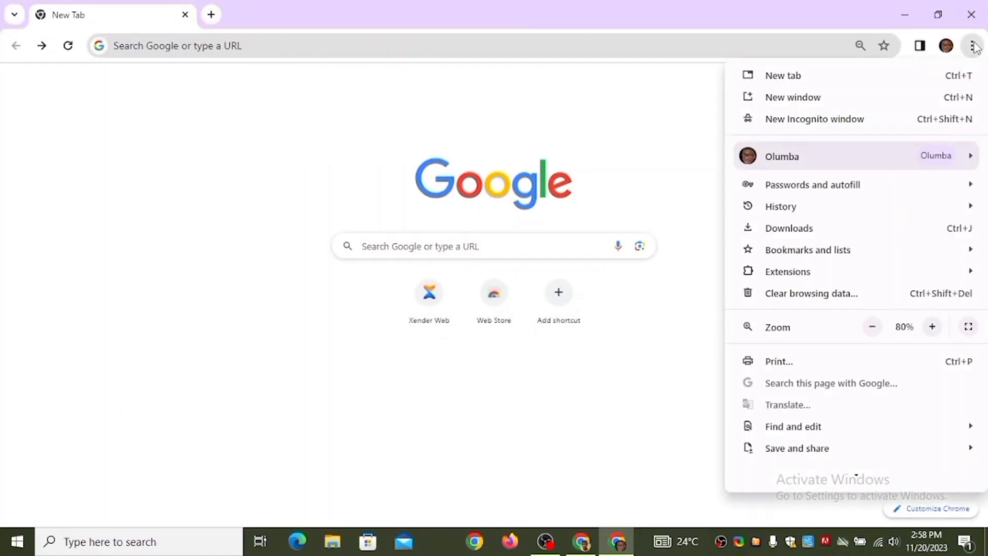
{"action": "left_click", "coordinate": [867, 122]}
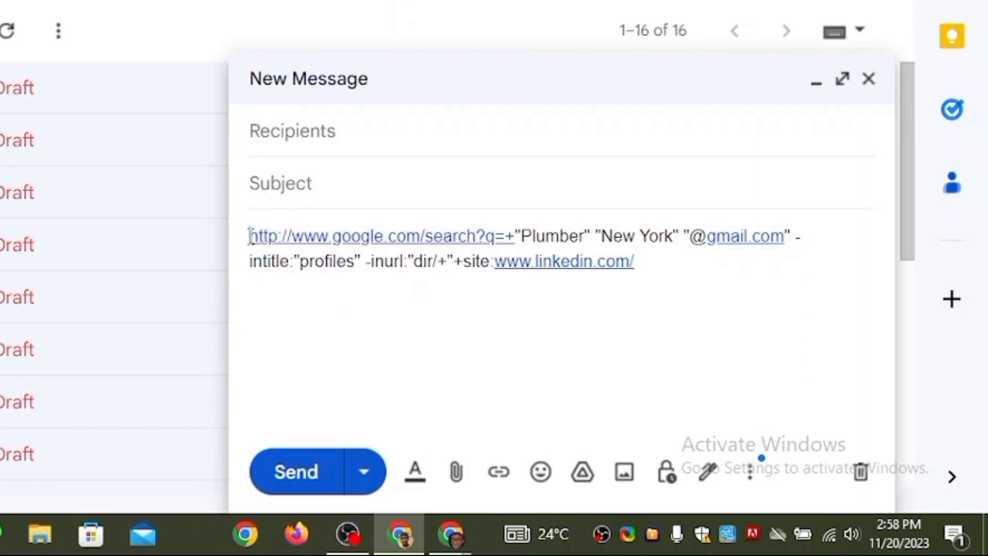
Step: Select and copy the Plumber New York LinkedIn search URL from the Gmail draft
{"action": "left_click_drag", "start_coordinate": [249, 237], "coordinate": [625, 289]}
{"action": "left_click", "coordinate": [624, 289]}
{"action": "left_click", "coordinate": [420, 359]}
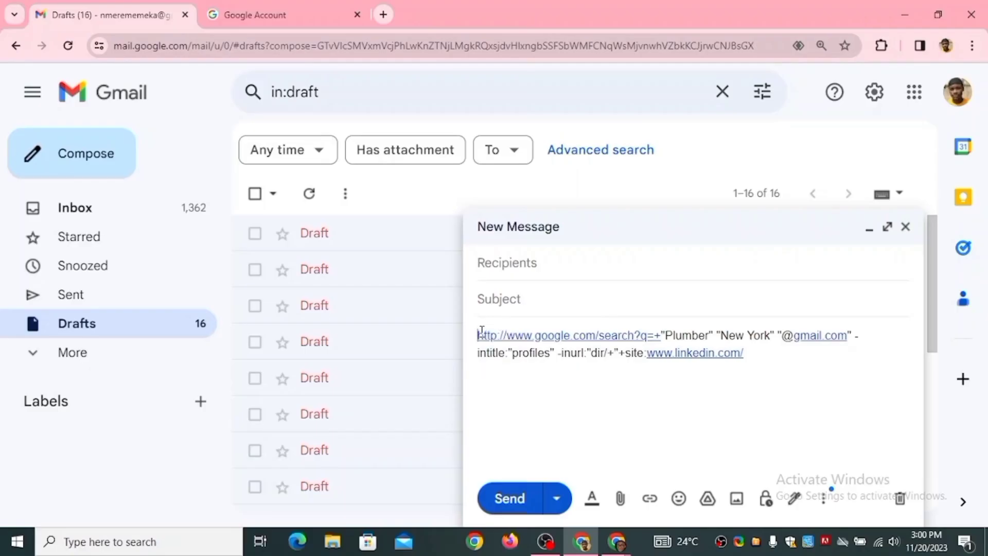
{"action": "left_click_drag", "start_coordinate": [250, 231], "coordinate": [704, 272]}
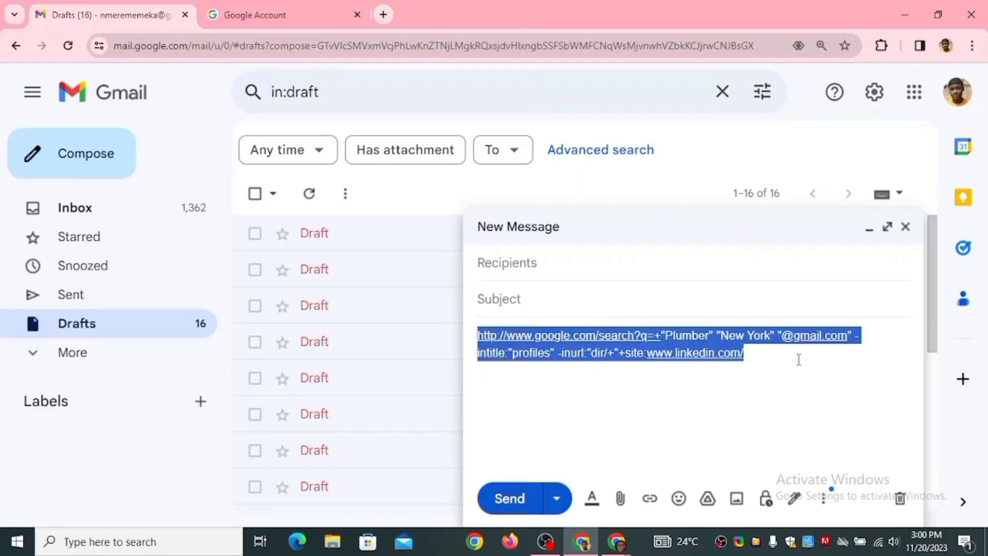
{"action": "left_click", "coordinate": [798, 359]}
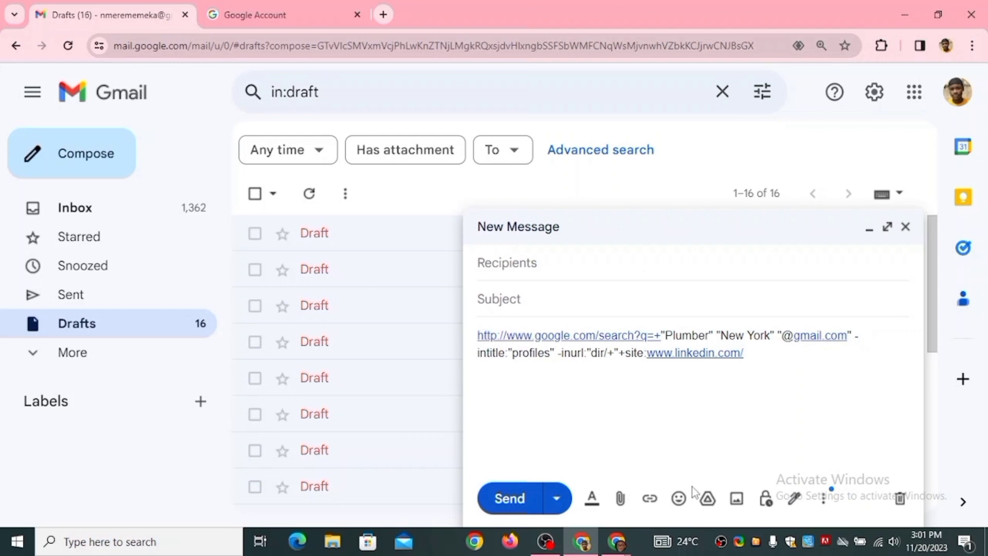
Step: Paste the search URL into the Incognito address bar and run the query
{"action": "mouse_move", "coordinate": [623, 545]}
{"action": "left_click", "coordinate": [713, 497]}
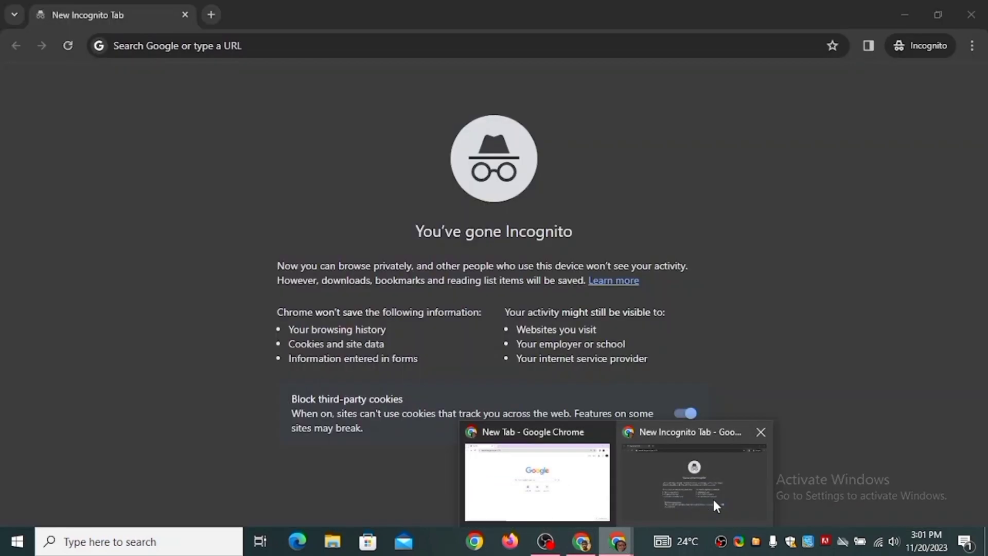
{"action": "type", "text": "google.com/search?q=+\"Plumber\"%20\"New%20York\"%20\"@gmail.com\"%20-intitle:\"profiles\"%20-inurl:\"dir/+\"+site:www.linkedin.com/"}
{"action": "key", "text": "Return"}
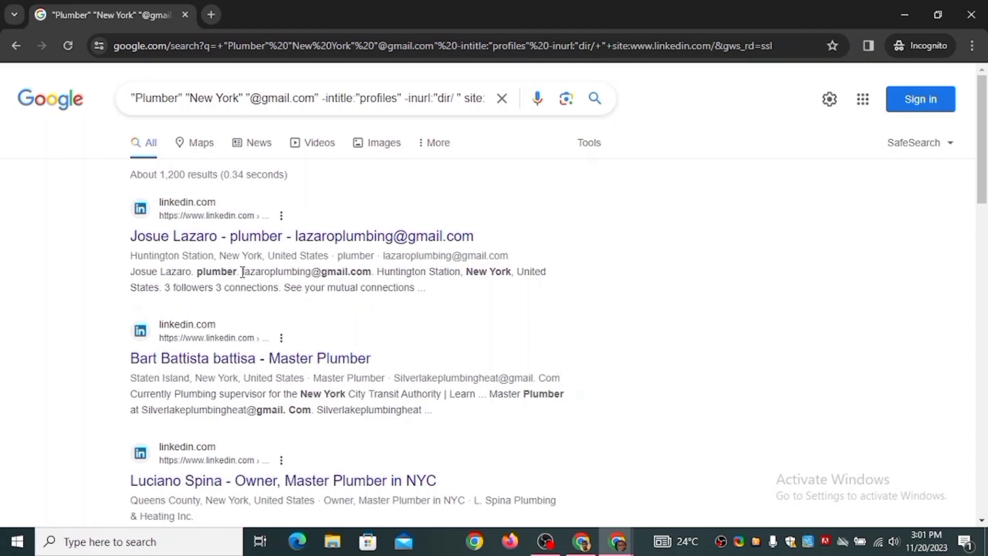
Step: Highlight the first result's email address and scroll through the LinkedIn plumber results
{"action": "left_click_drag", "start_coordinate": [242, 271], "coordinate": [373, 273]}
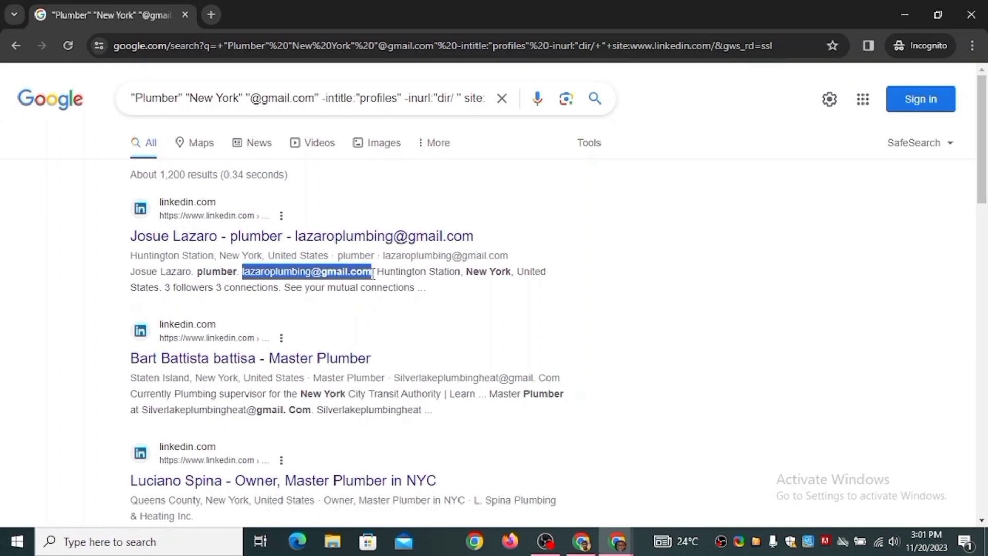
{"action": "scroll", "coordinate": [461, 306], "scroll_direction": "down", "scroll_amount": 3}
{"action": "left_click_drag", "start_coordinate": [987, 211], "coordinate": [986, 128]}
Step: Search Google for 'email extractor lite 1.4' in a new Incognito tab
{"action": "left_click", "coordinate": [209, 14]}
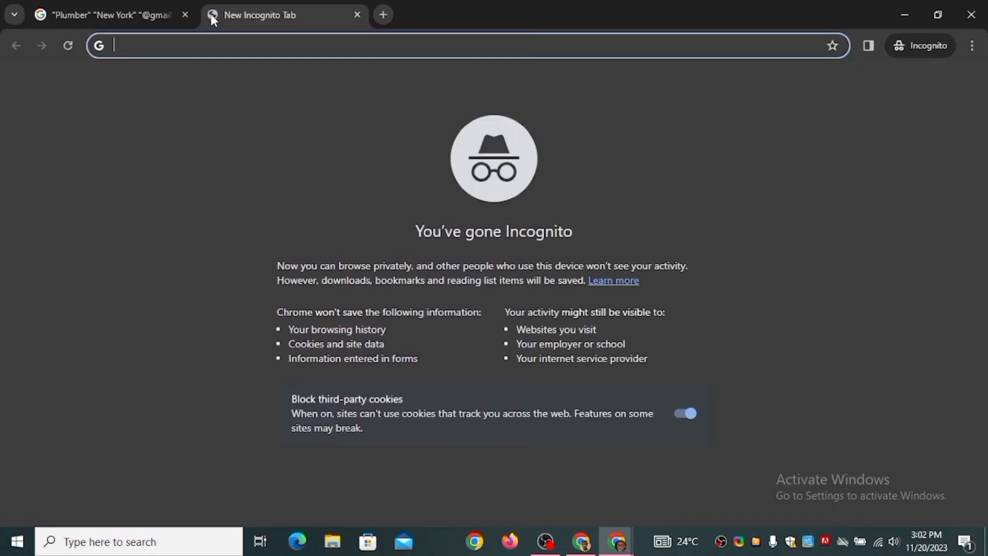
{"action": "type", "text": "e"}
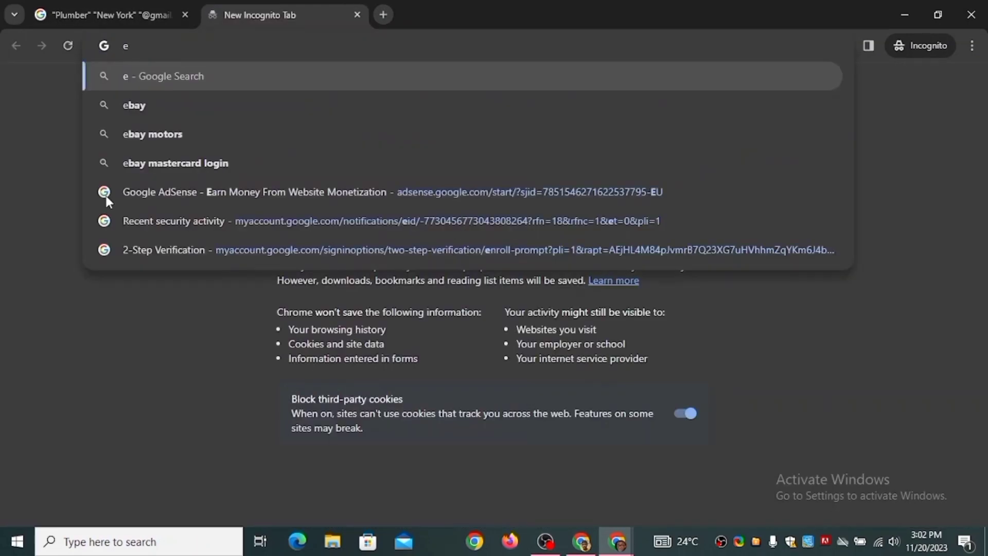
{"action": "type", "text": "mail extractor"}
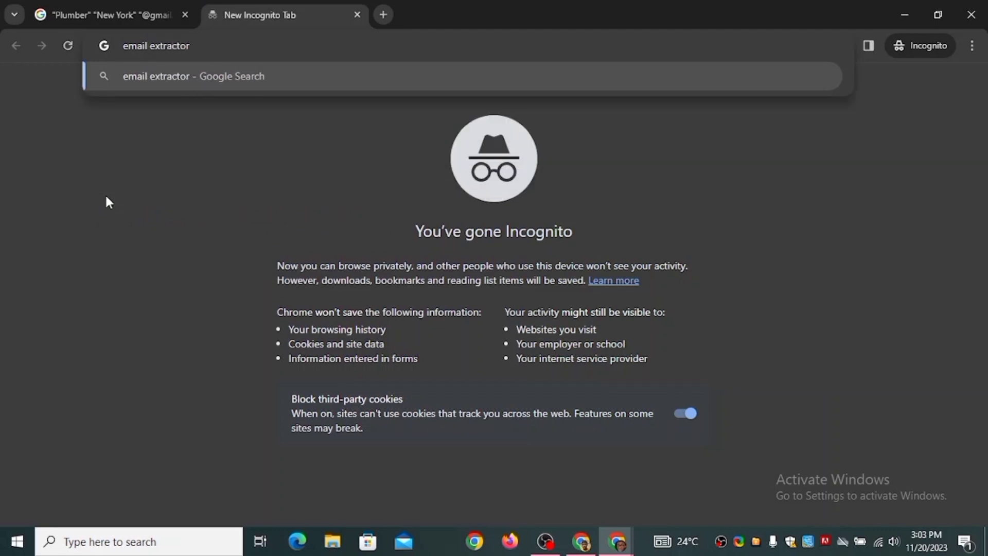
{"action": "type", "text": " lite 1.4"}
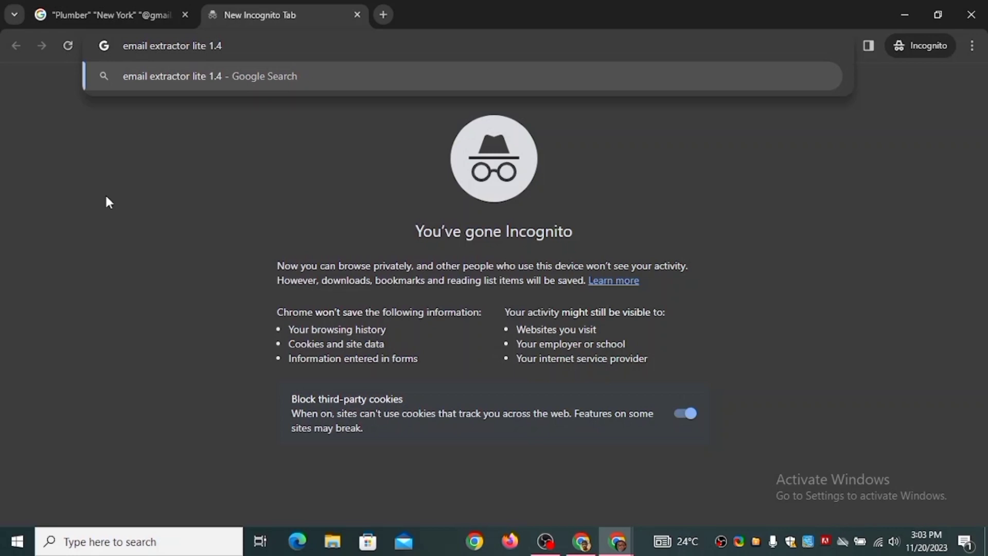
{"action": "key", "text": "Return"}
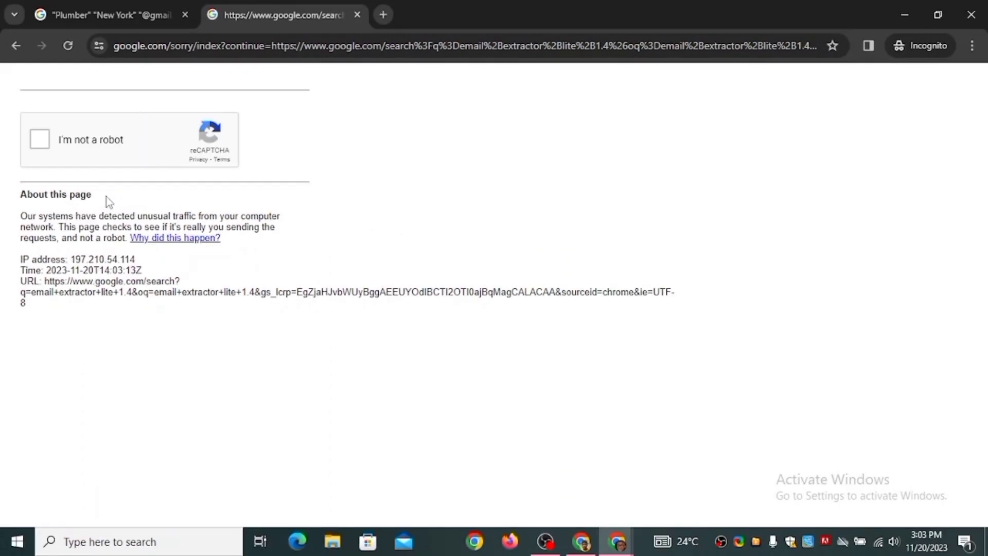
Step: Pass the reCAPTCHA image check and open the lite14.us Lite1.4 Email Extractor result
{"action": "left_click", "coordinate": [38, 138]}
{"action": "left_click", "coordinate": [167, 268]}
{"action": "left_click", "coordinate": [167, 198]}
{"action": "left_click", "coordinate": [97, 268]}
{"action": "left_click", "coordinate": [98, 338]}
{"action": "left_click", "coordinate": [305, 468]}
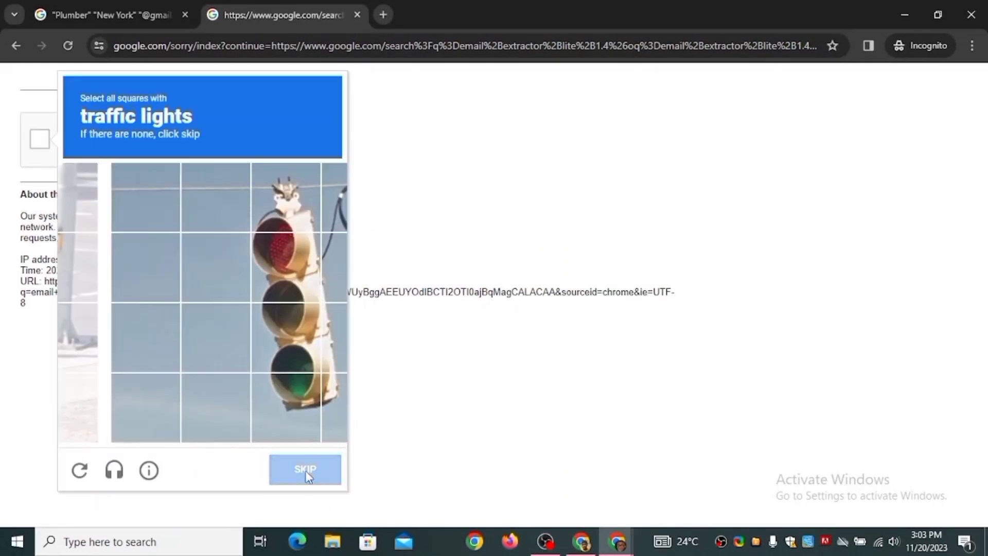
{"action": "left_click", "coordinate": [237, 338]}
{"action": "left_click", "coordinate": [307, 338]}
{"action": "left_click", "coordinate": [307, 408]}
{"action": "left_click", "coordinate": [238, 408]}
{"action": "left_click", "coordinate": [229, 279]}
{"action": "left_click", "coordinate": [238, 197]}
{"action": "left_click", "coordinate": [296, 469]}
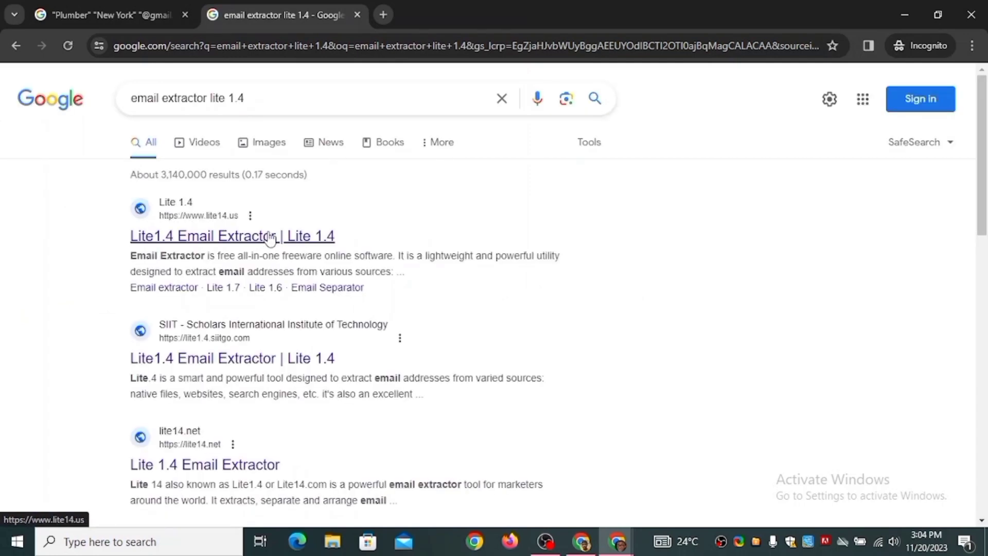
{"action": "left_click", "coordinate": [271, 239]}
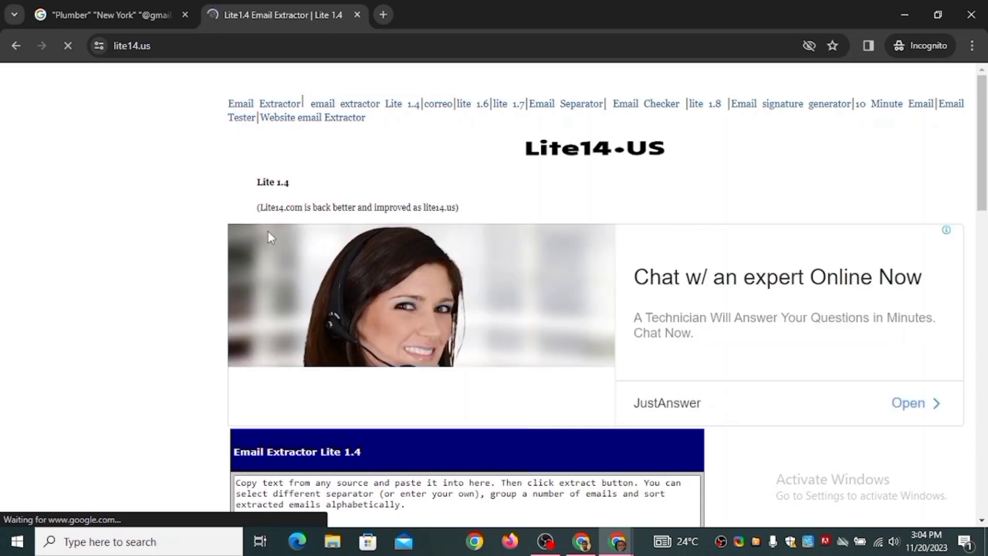
Step: Scroll down to the Email Extractor Lite 1.4 input box
{"action": "scroll", "coordinate": [268, 233], "scroll_direction": "down", "scroll_amount": 4}
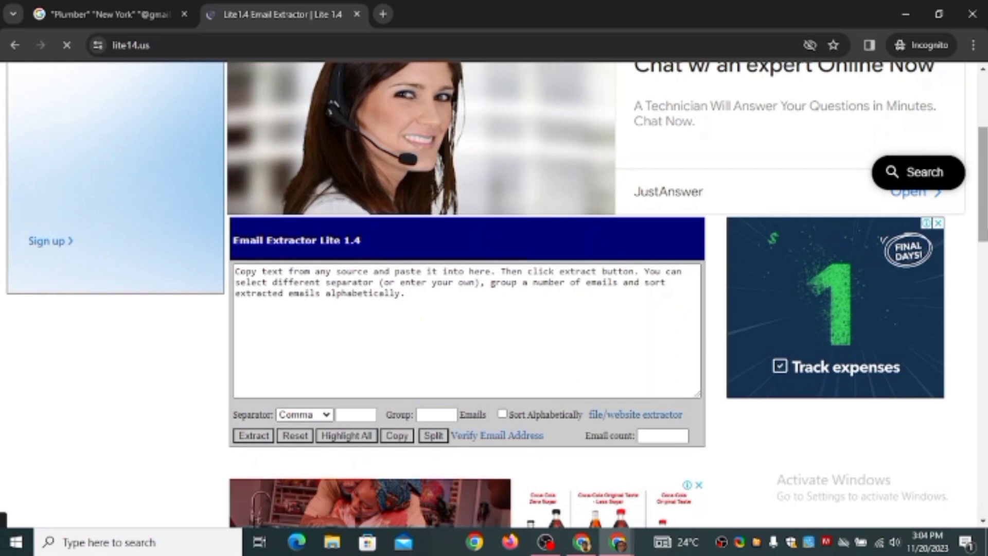
Step: Select the Plumber results page text and paste it into the extractor's input box
{"action": "left_click", "coordinate": [144, 17]}
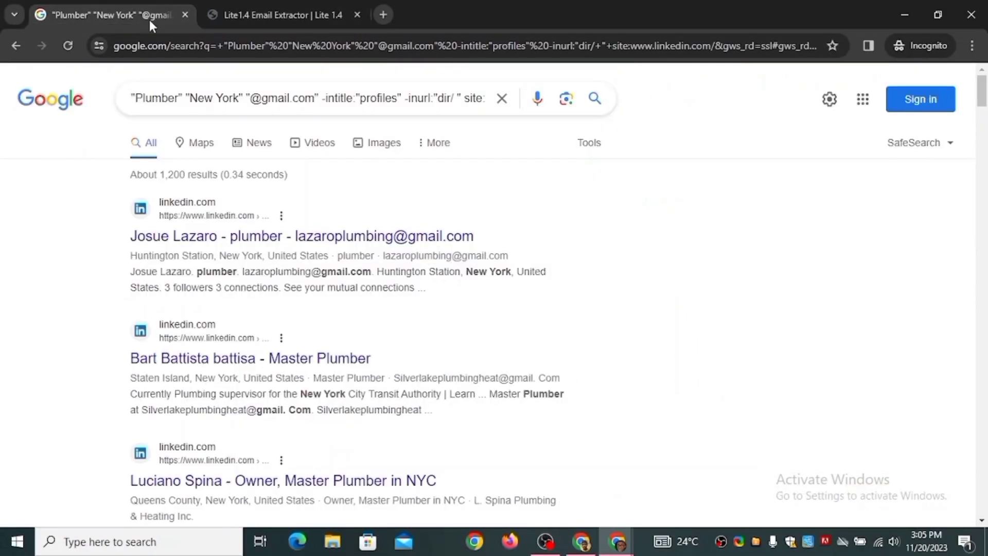
{"action": "key", "text": "ctrl+a"}
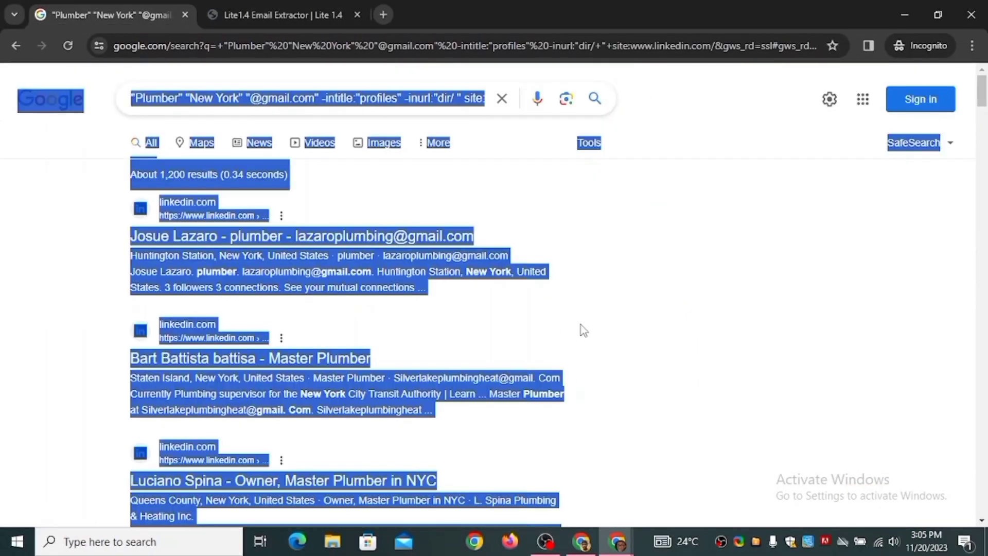
{"action": "left_click", "coordinate": [581, 326]}
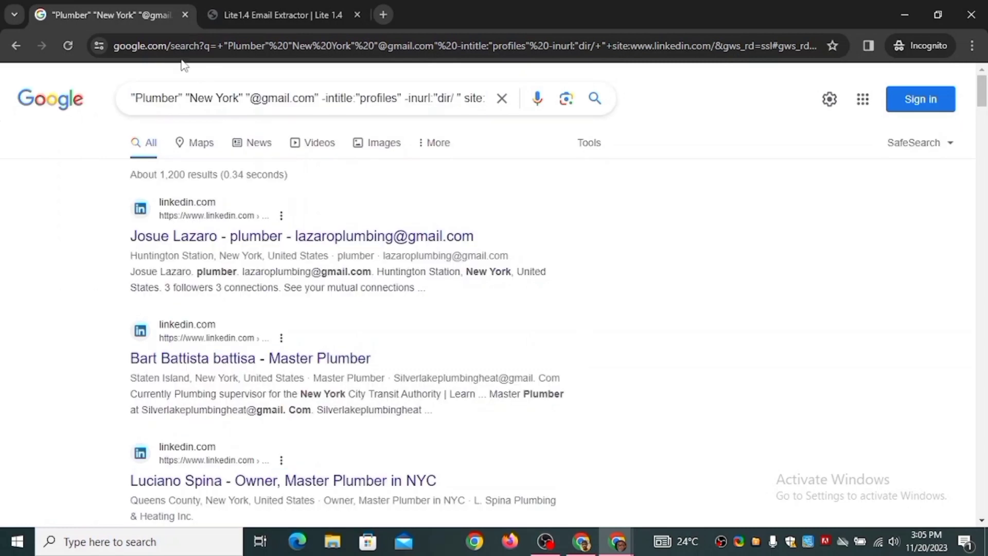
{"action": "left_click_drag", "start_coordinate": [88, 13], "coordinate": [110, 4]}
{"action": "left_click", "coordinate": [237, 8]}
{"action": "left_click", "coordinate": [276, 298]}
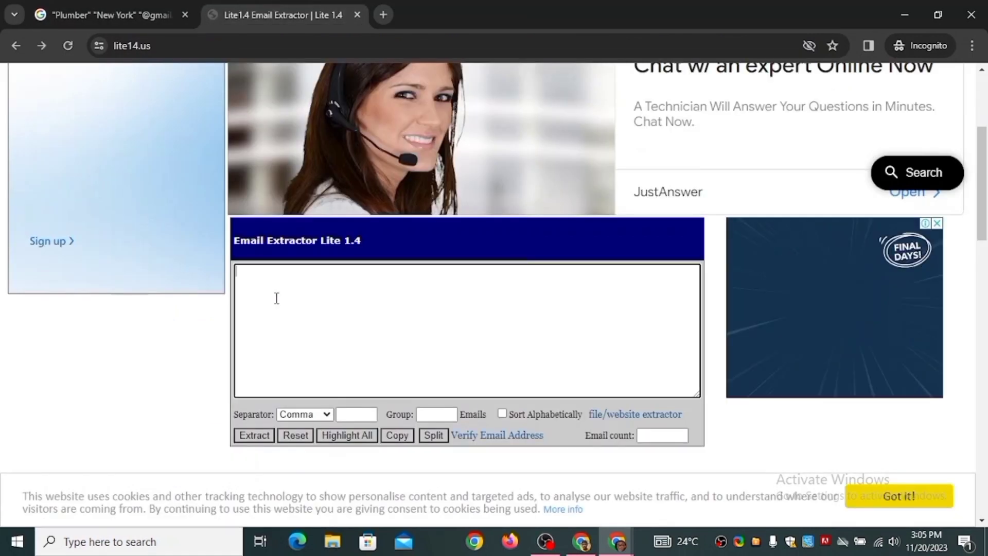
{"action": "key", "text": "ctrl+v"}
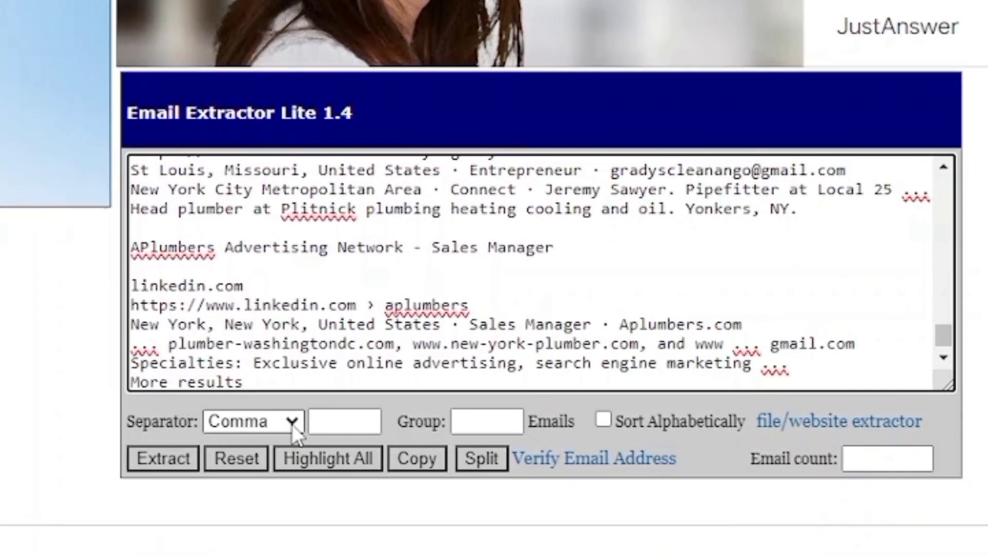
Step: Set the separator to New Line, extract the emails, and copy the whole list
{"action": "left_click", "coordinate": [295, 419]}
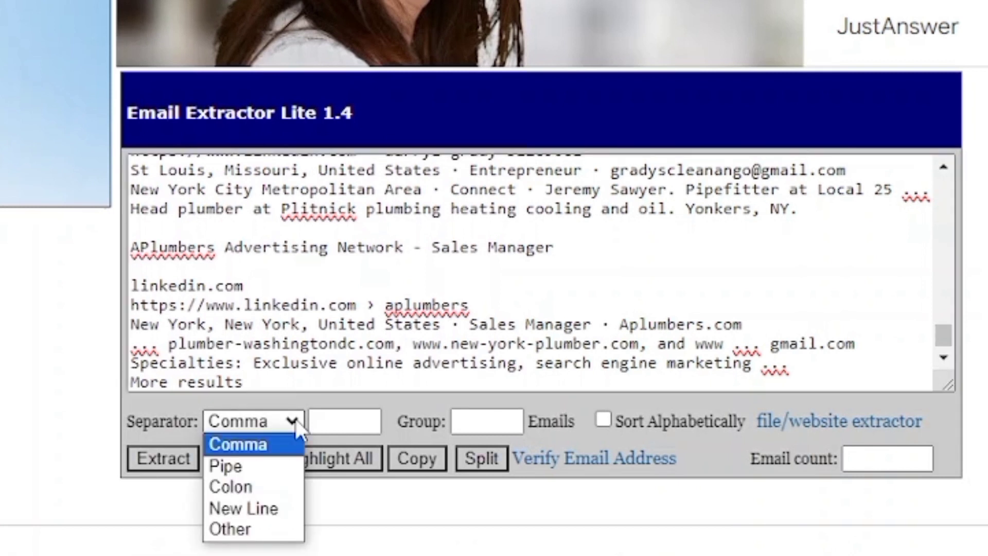
{"action": "left_click", "coordinate": [277, 508]}
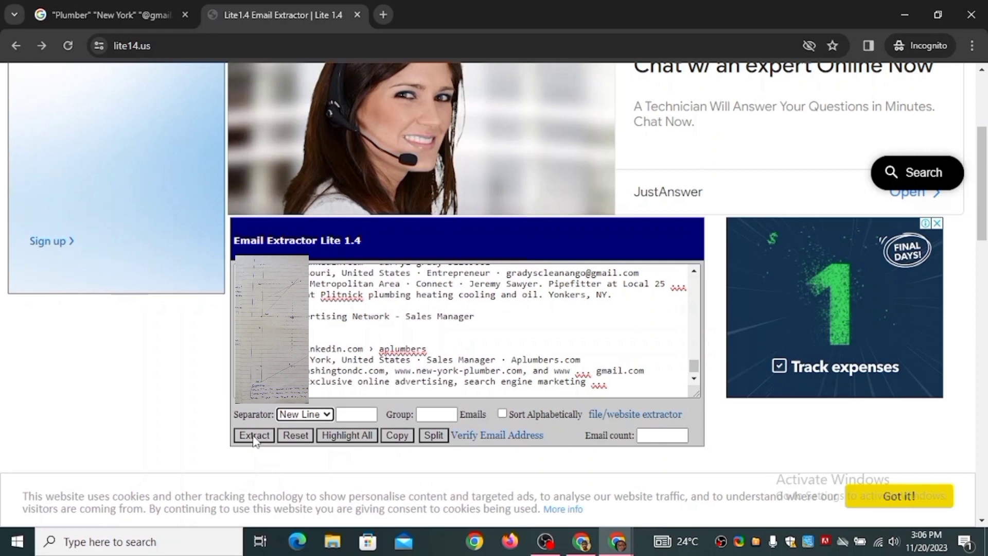
{"action": "left_click", "coordinate": [162, 464]}
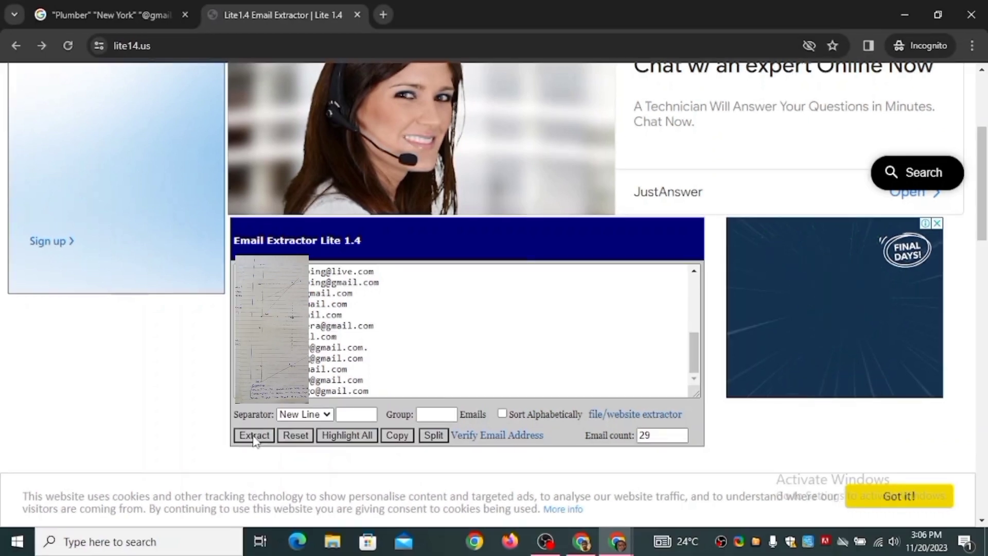
{"action": "left_click", "coordinate": [346, 436]}
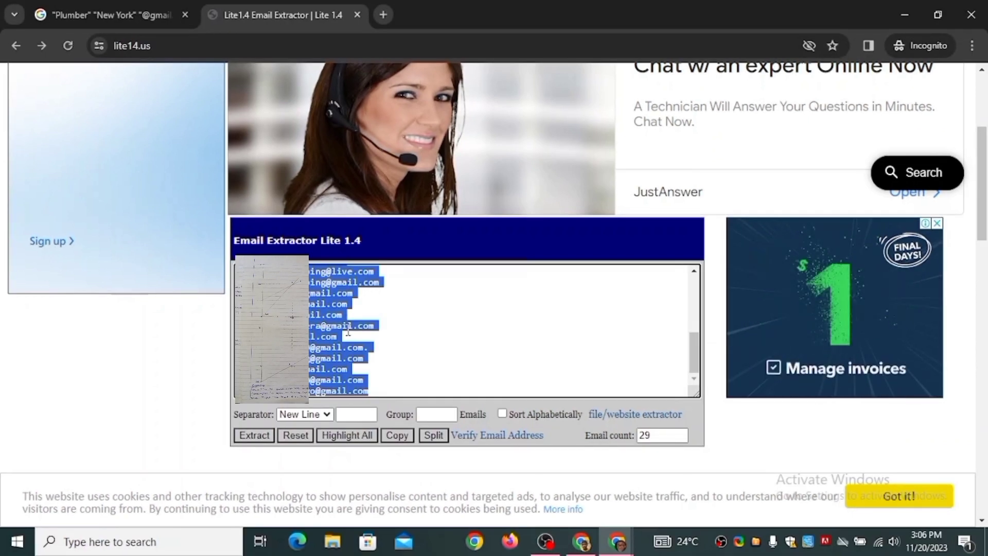
{"action": "key", "text": "ctrl+c"}
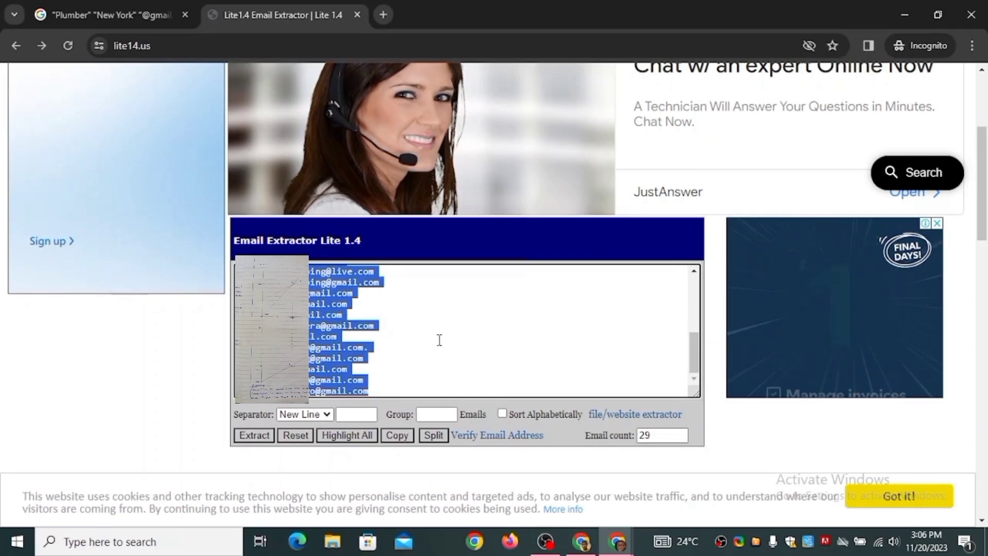
Step: Launch Notepad via Windows search 'note' and paste the 29 addresses
{"action": "key", "text": "super"}
{"action": "type", "text": "note"}
{"action": "key", "text": "Return"}
{"action": "key", "text": "ctrl+v"}
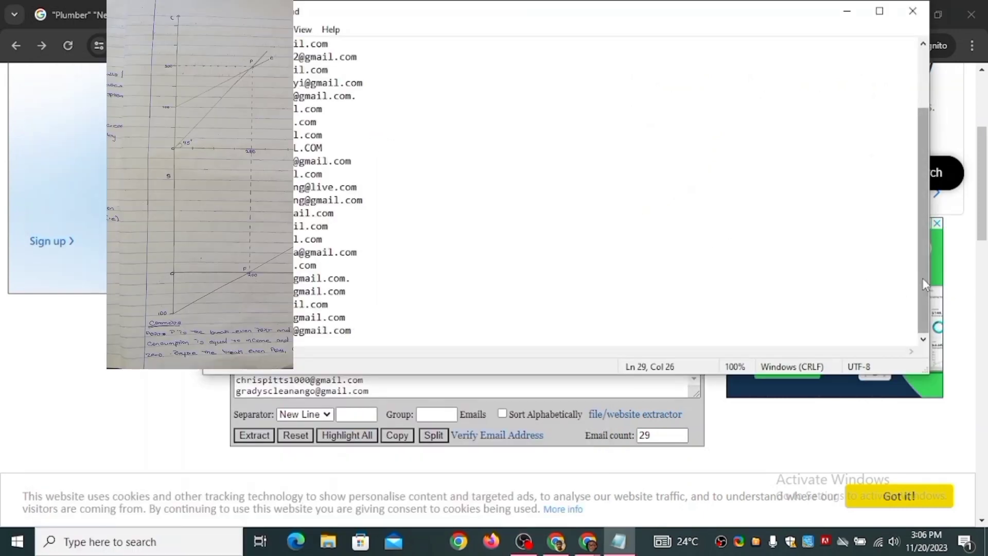
Step: Scroll through the 29 pasted addresses in Notepad, then minimize it
{"action": "left_click_drag", "start_coordinate": [922, 277], "coordinate": [922, 201]}
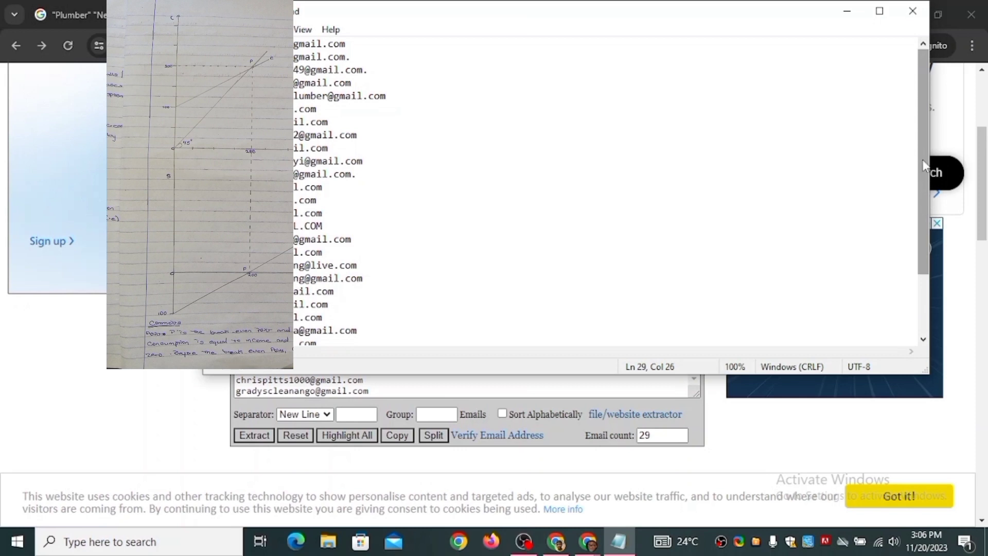
{"action": "left_click_drag", "start_coordinate": [925, 165], "coordinate": [929, 237]}
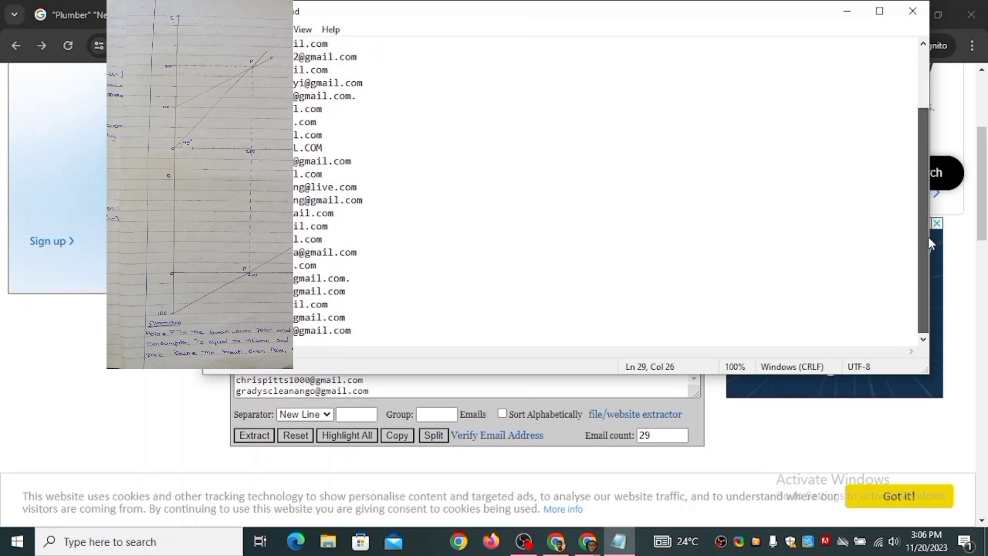
{"action": "left_click_drag", "start_coordinate": [352, 331], "coordinate": [299, 336]}
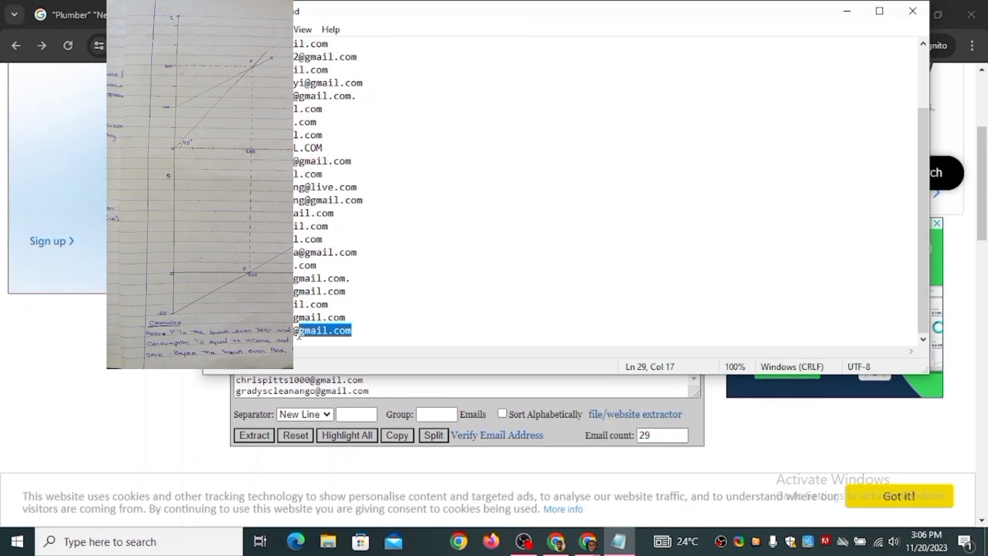
{"action": "left_click", "coordinate": [405, 327]}
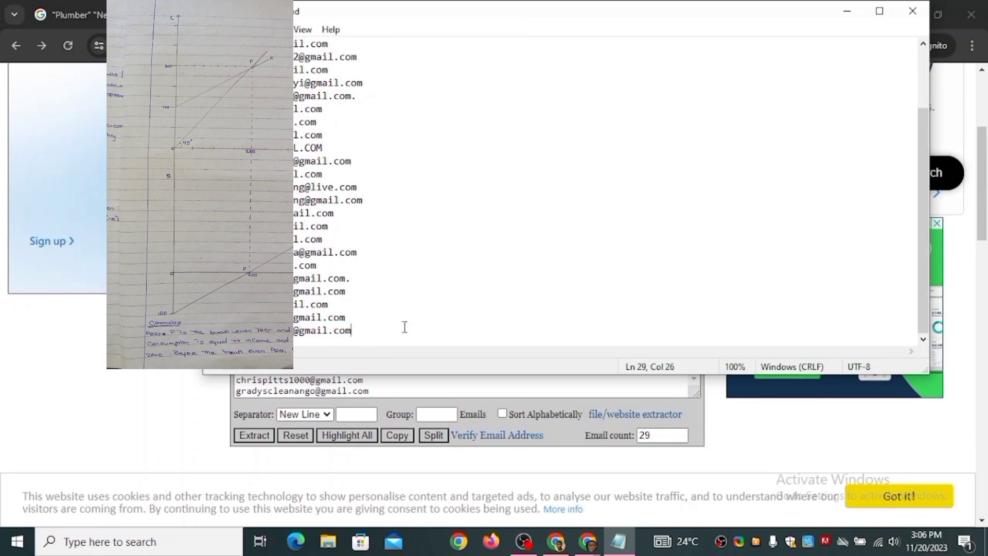
{"action": "left_click", "coordinate": [849, 11]}
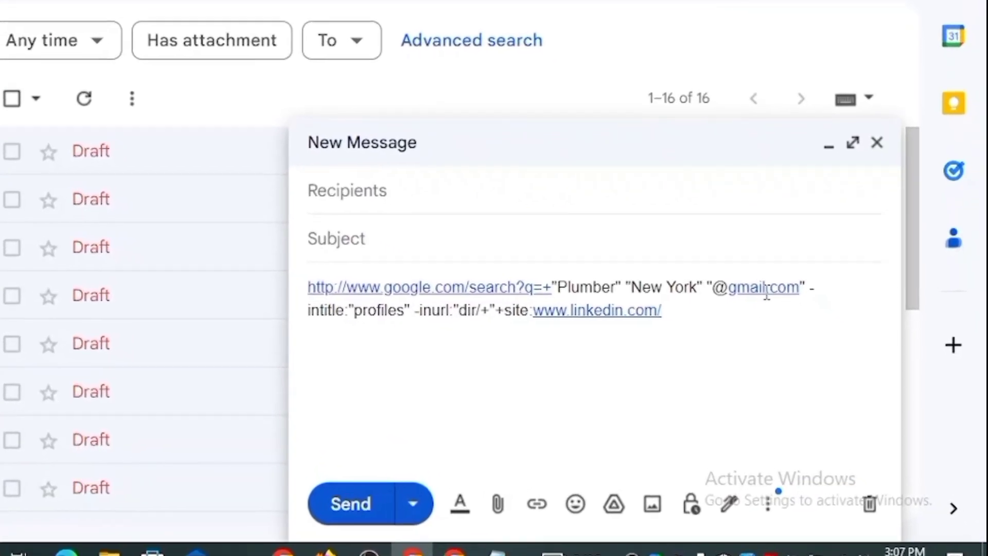
{"action": "left_click", "coordinate": [767, 289]}
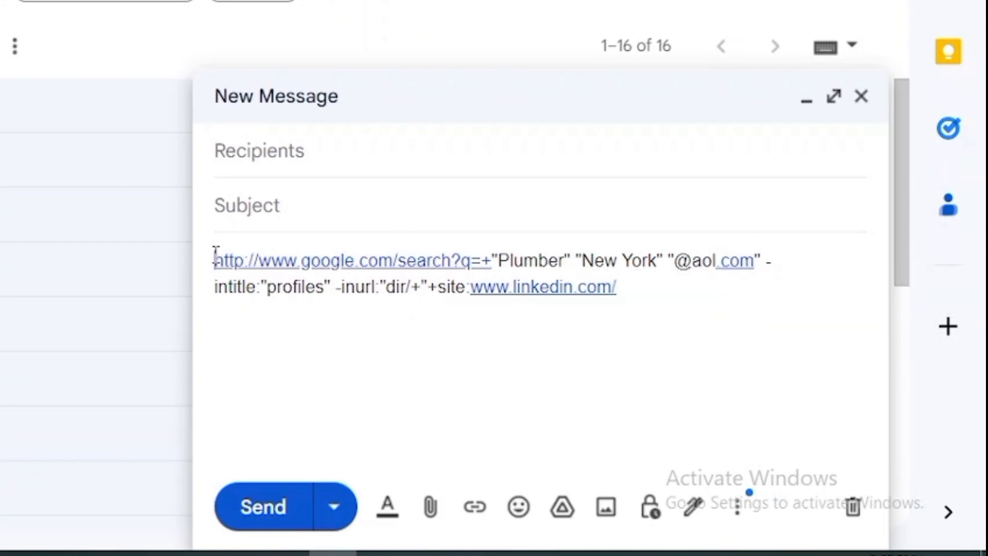
{"action": "left_click_drag", "start_coordinate": [214, 256], "coordinate": [687, 305]}
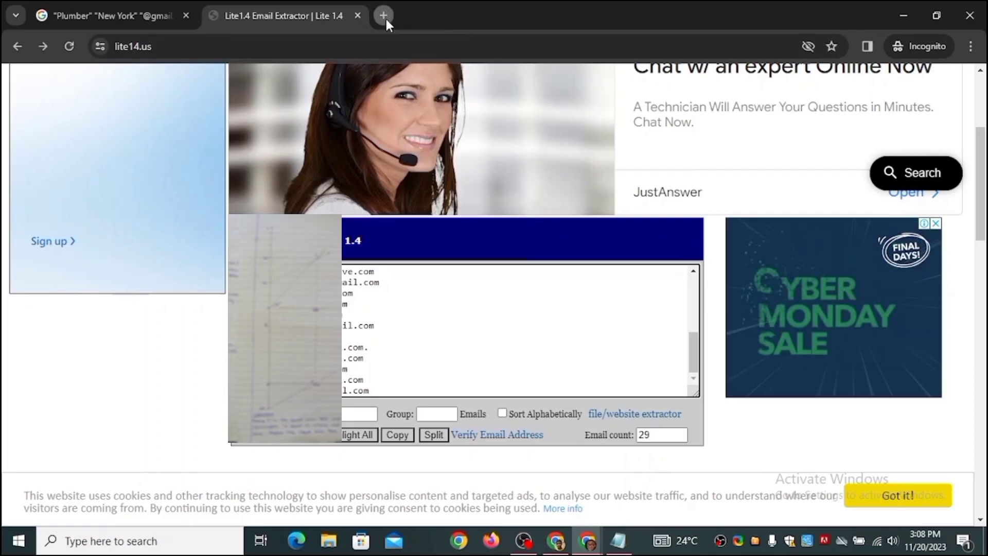
{"action": "left_click", "coordinate": [386, 17]}
{"action": "key", "text": "ctrl+v"}
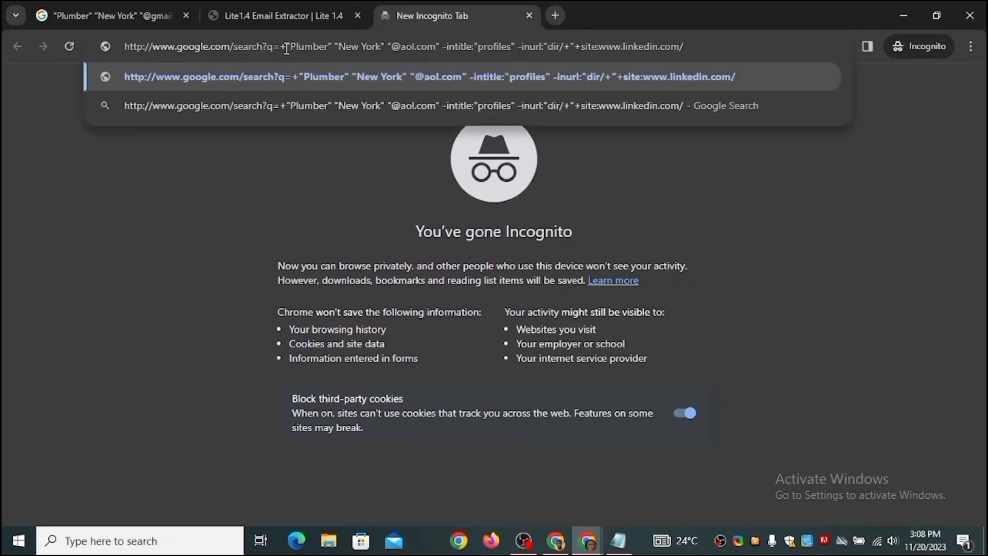
{"action": "key", "text": "Return"}
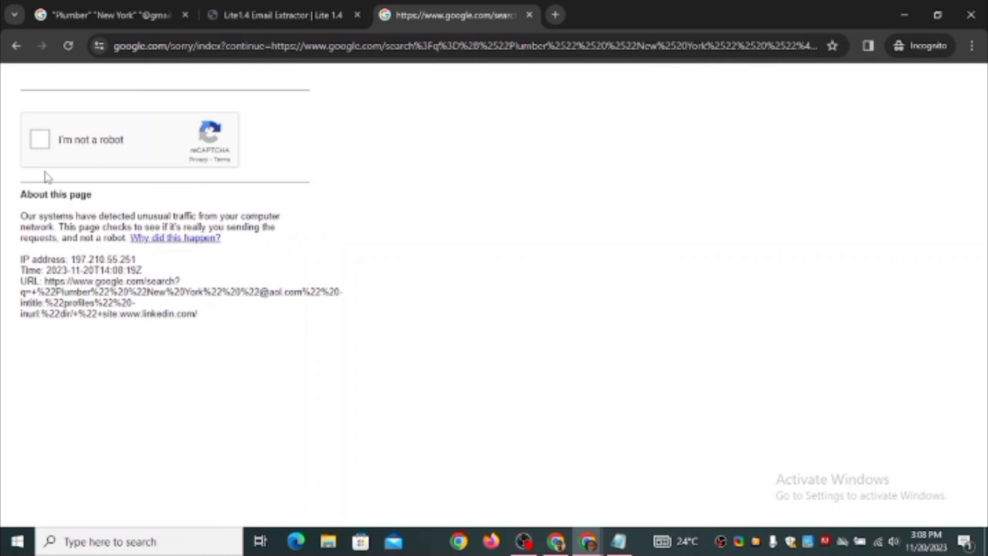
Step: Tick 'I'm not a robot' and select the traffic-light tiles across two image grids
{"action": "left_click", "coordinate": [40, 139]}
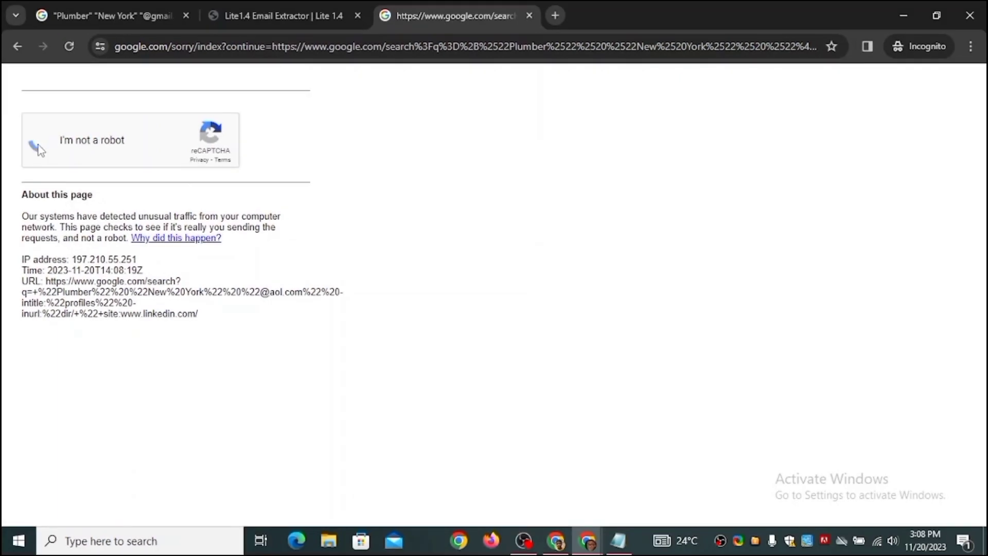
{"action": "left_click", "coordinate": [99, 267]}
{"action": "left_click", "coordinate": [99, 337]}
{"action": "left_click", "coordinate": [238, 267]}
{"action": "left_click", "coordinate": [168, 266]}
{"action": "left_click", "coordinate": [99, 406]}
{"action": "left_click", "coordinate": [304, 467]}
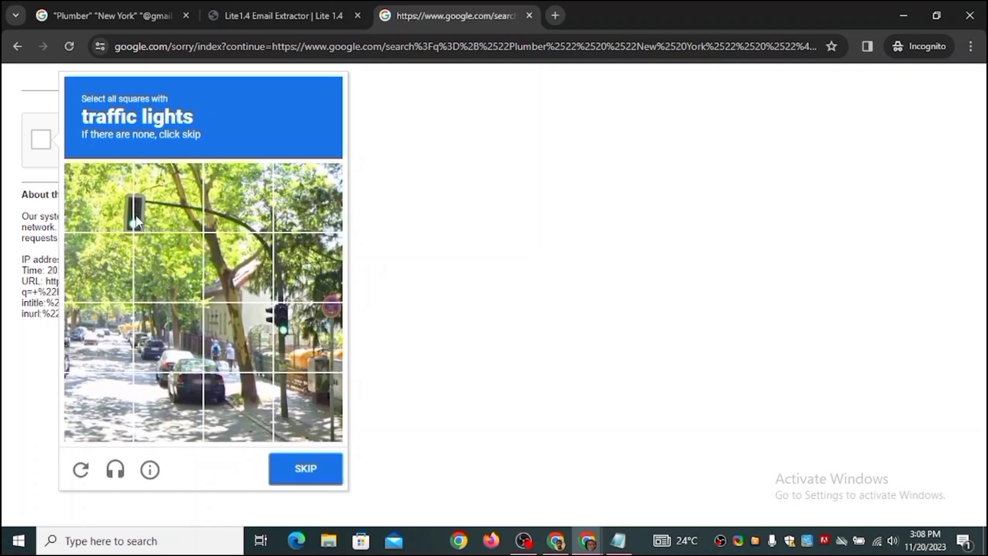
{"action": "left_click", "coordinate": [99, 197]}
{"action": "left_click", "coordinate": [168, 197]}
{"action": "left_click", "coordinate": [307, 337]}
{"action": "left_click", "coordinate": [238, 338]}
{"action": "left_click", "coordinate": [306, 468]}
{"action": "left_click", "coordinate": [204, 302]}
{"action": "left_click", "coordinate": [265, 325]}
{"action": "left_click", "coordinate": [291, 396]}
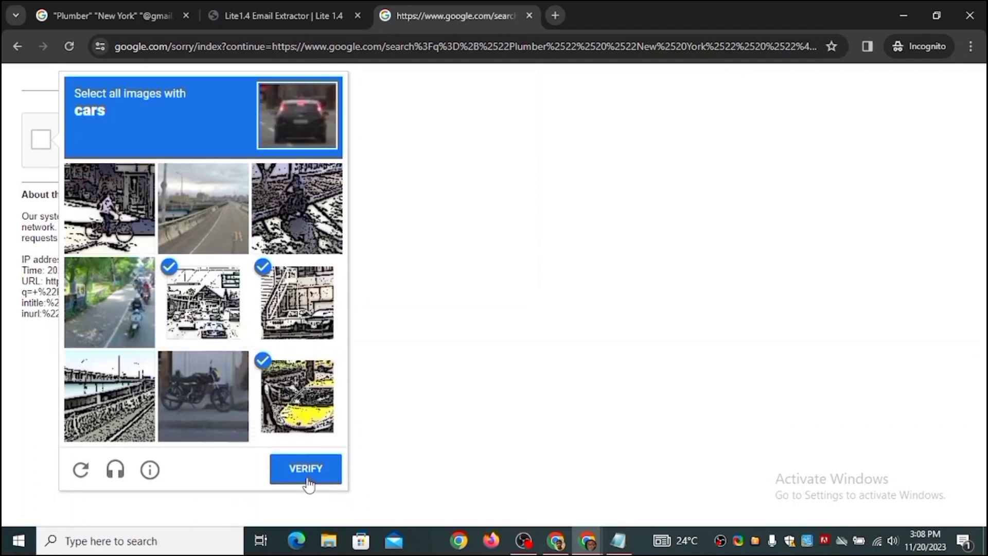
{"action": "left_click", "coordinate": [309, 468]}
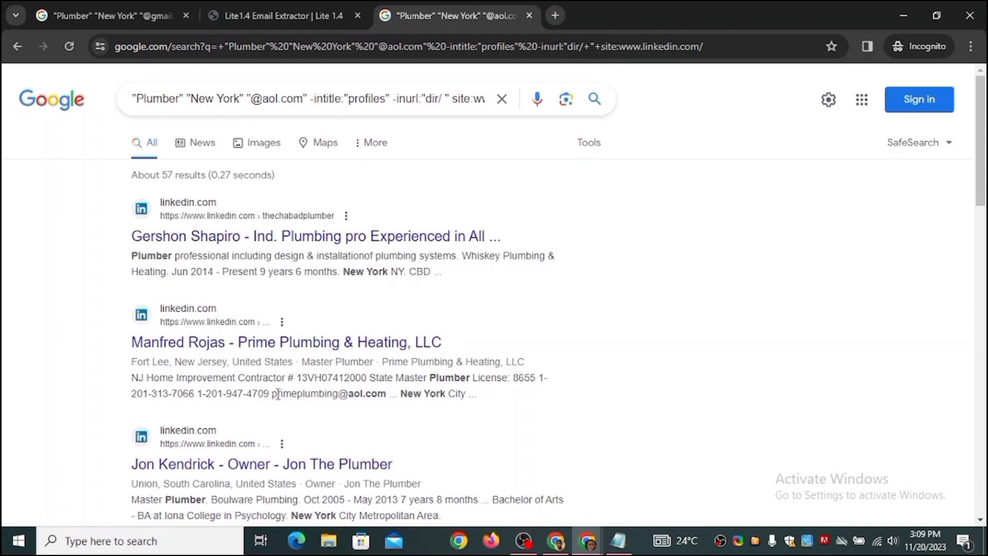
{"action": "key", "text": "ctrl+a"}
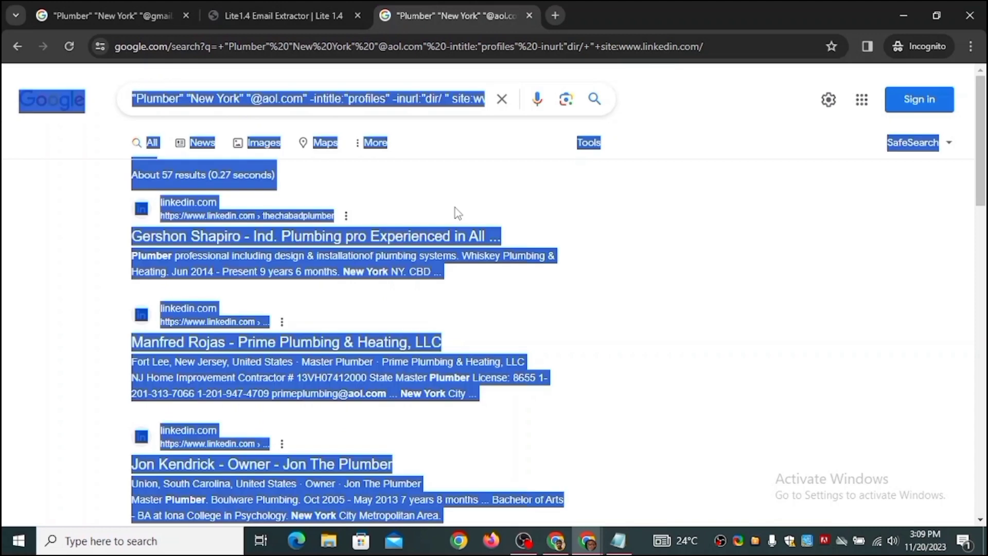
{"action": "left_click", "coordinate": [285, 11]}
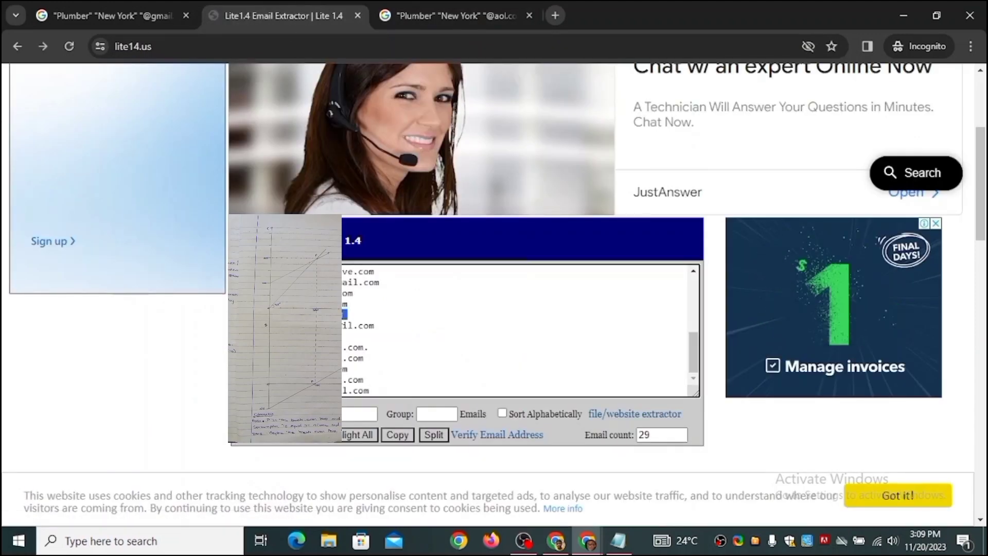
{"action": "key", "text": "ctrl+a"}
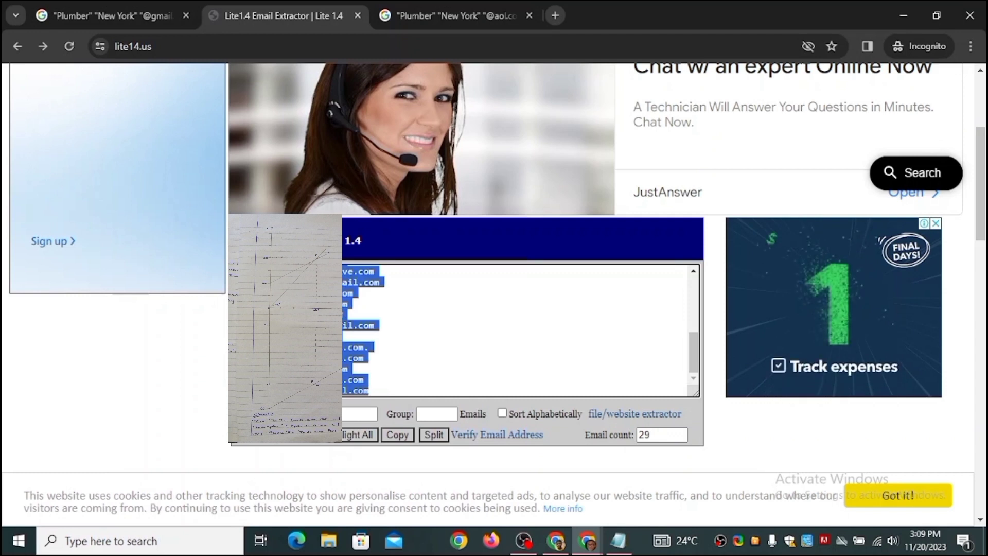
{"action": "key", "text": "ctrl+v"}
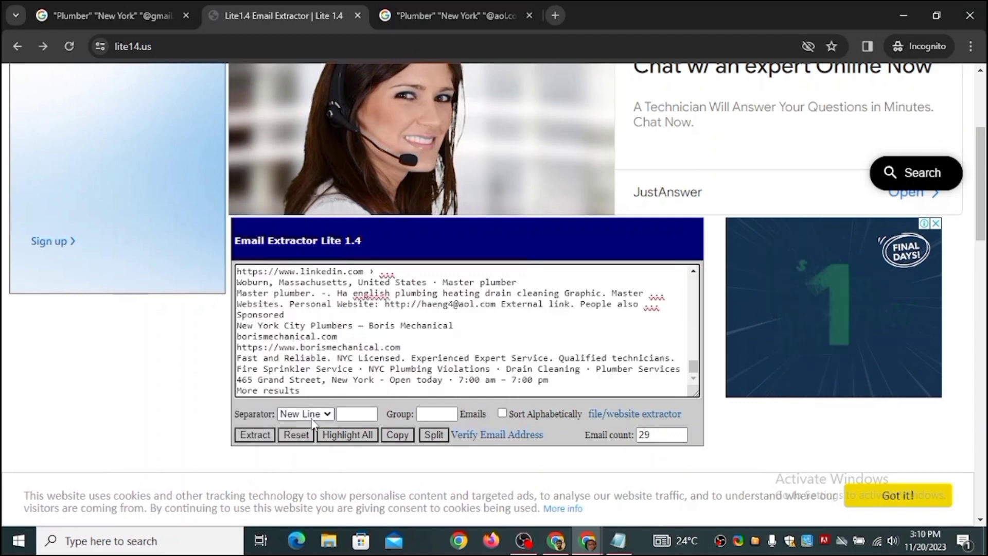
Step: Extract the 5 email addresses from the pasted text and copy them
{"action": "left_click", "coordinate": [255, 435]}
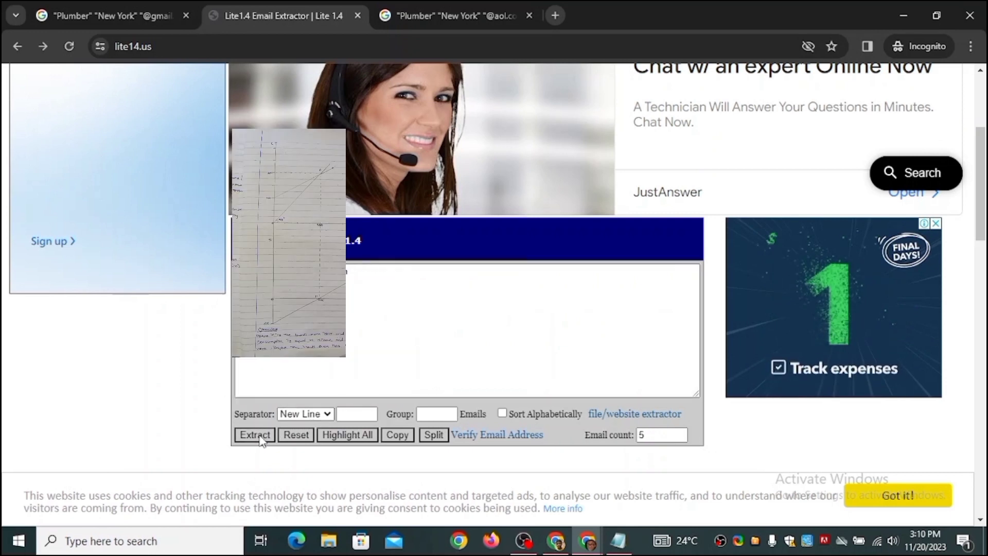
{"action": "left_click", "coordinate": [288, 288]}
{"action": "key", "text": "ctrl+a"}
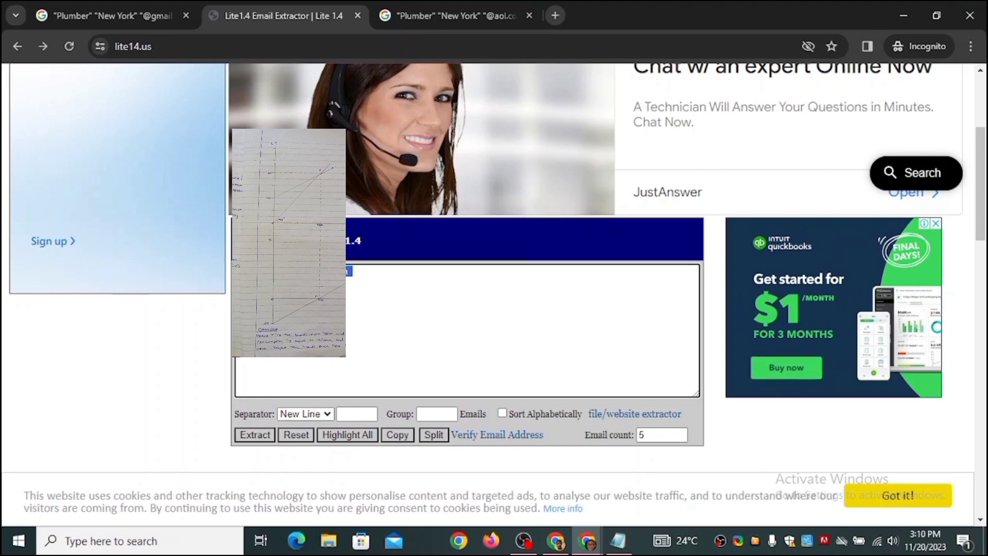
{"action": "left_click", "coordinate": [288, 288]}
{"action": "mouse_move", "coordinate": [618, 541]}
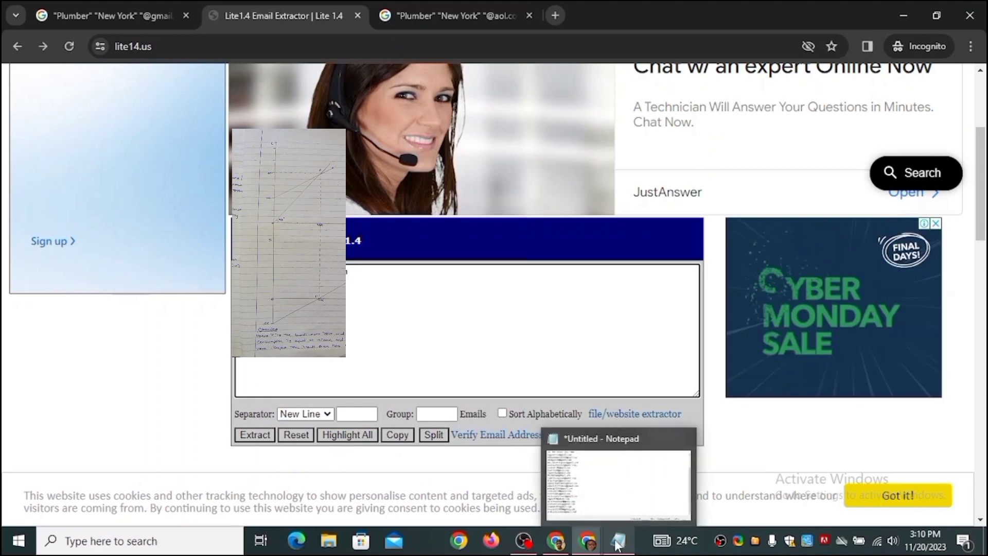
{"action": "left_click", "coordinate": [595, 514]}
{"action": "left_click", "coordinate": [595, 514]}
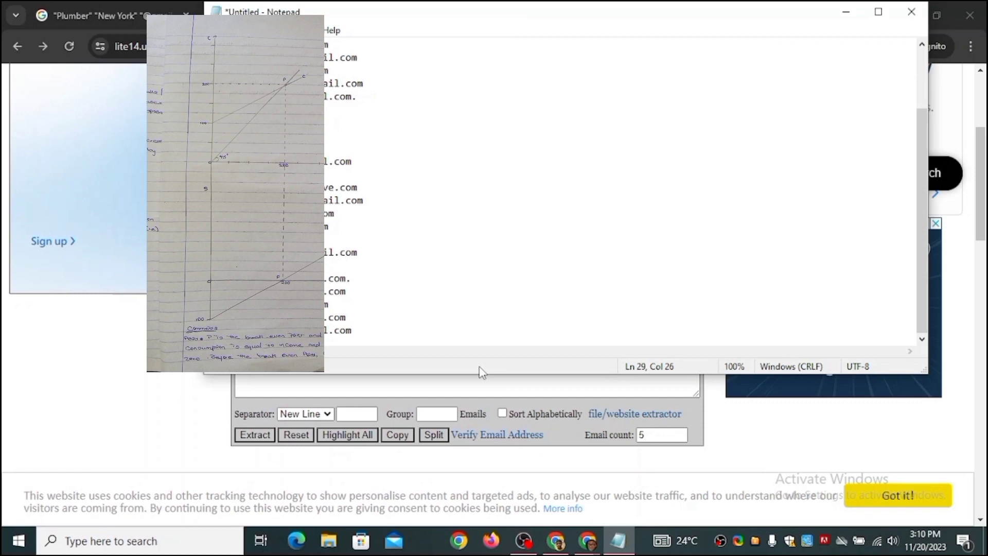
{"action": "key", "text": "Return"}
{"action": "key", "text": "Return"}
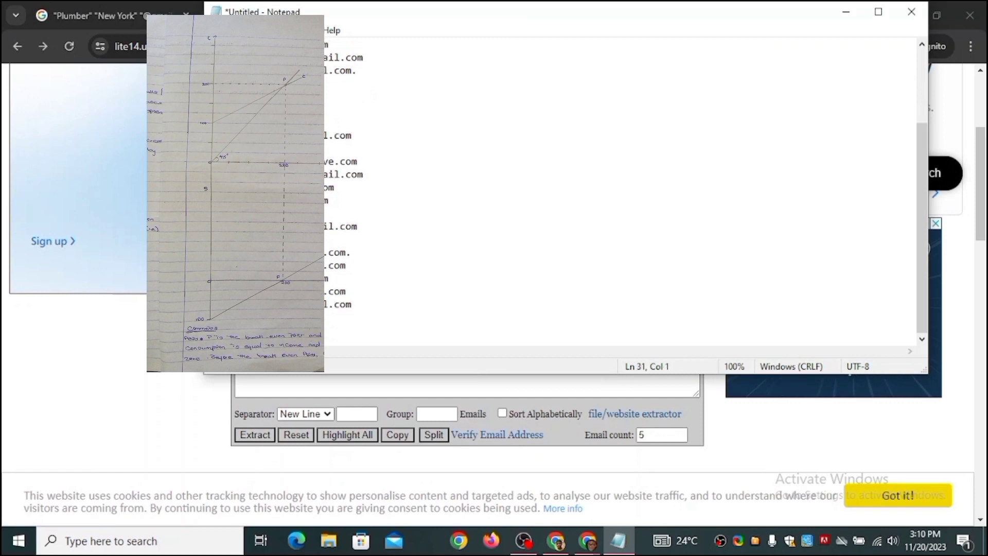
{"action": "key", "text": "ctrl+v"}
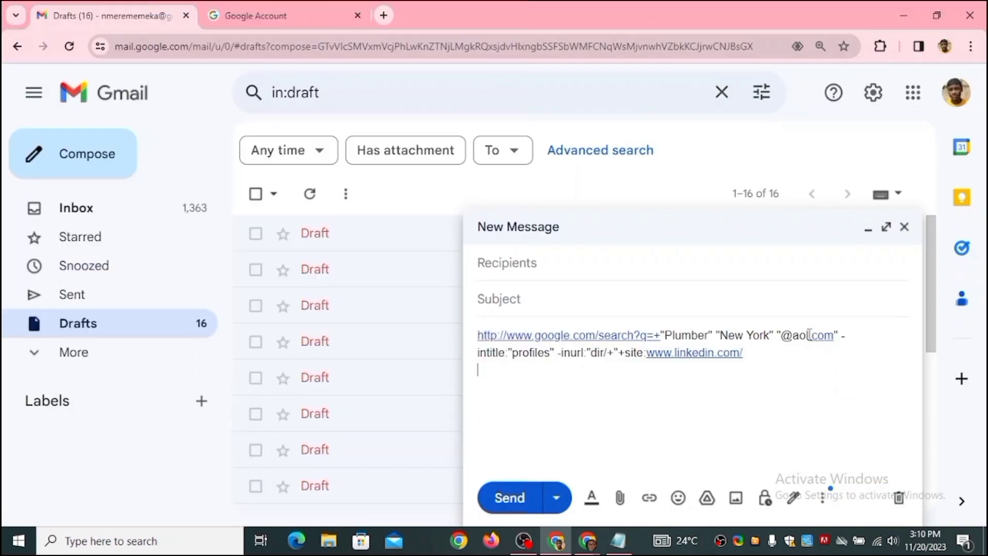
{"action": "double_click", "coordinate": [804, 336]}
{"action": "type", "text": "yahoo.c"}
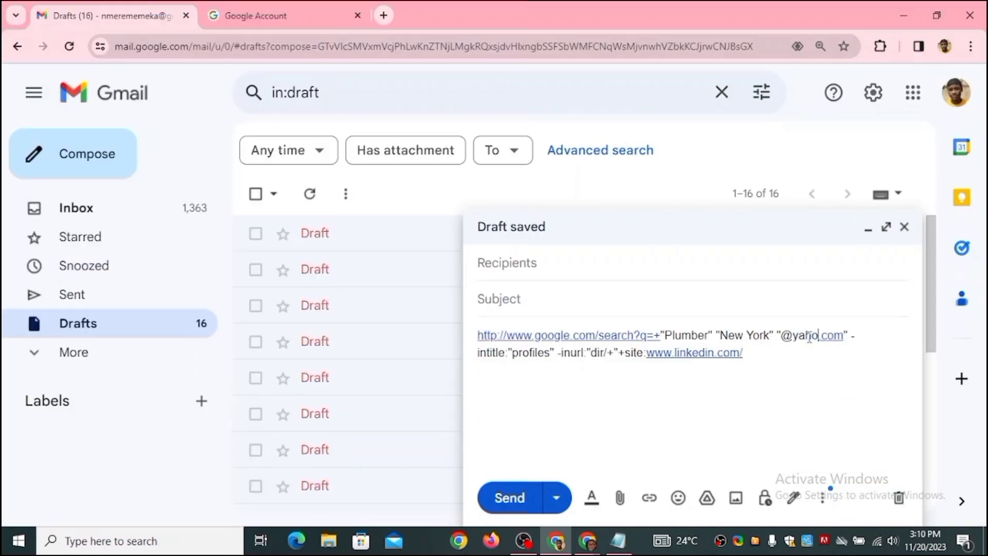
{"action": "type", "text": "o"}
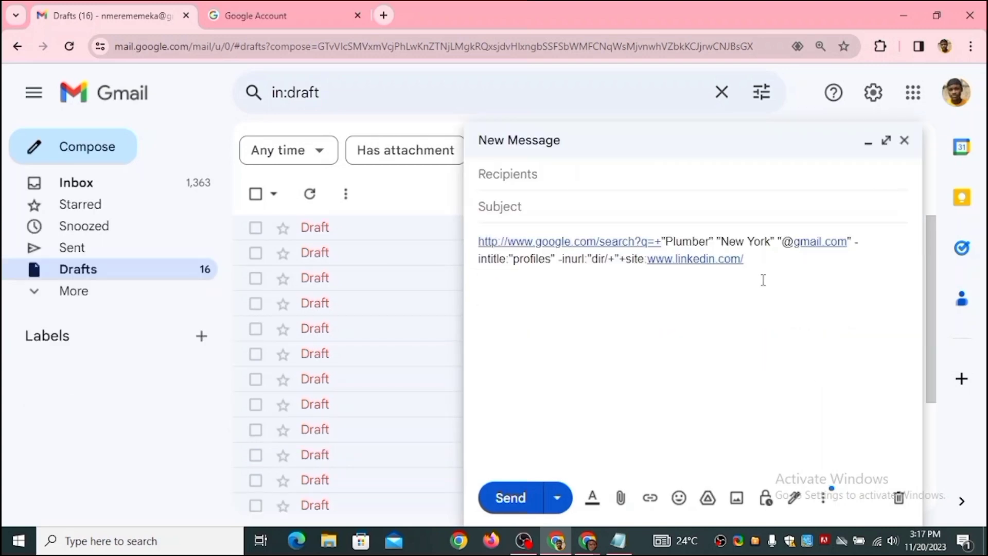
{"action": "left_click", "coordinate": [714, 259]}
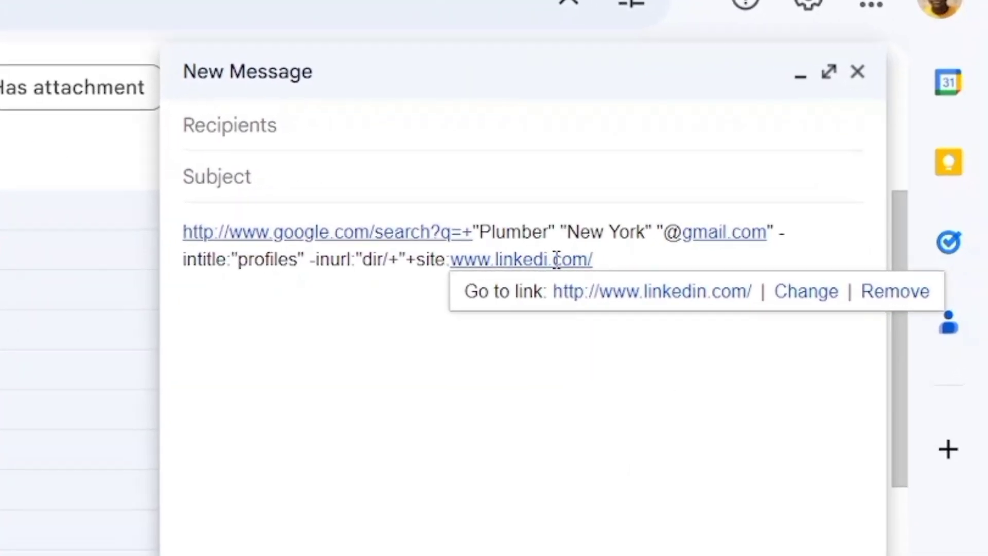
{"action": "key", "text": "BackSpace"}
{"action": "key", "text": "BackSpace"}
{"action": "key", "text": "BackSpace"}
{"action": "key", "text": "BackSpace"}
{"action": "key", "text": "BackSpace"}
{"action": "key", "text": "BackSpace"}
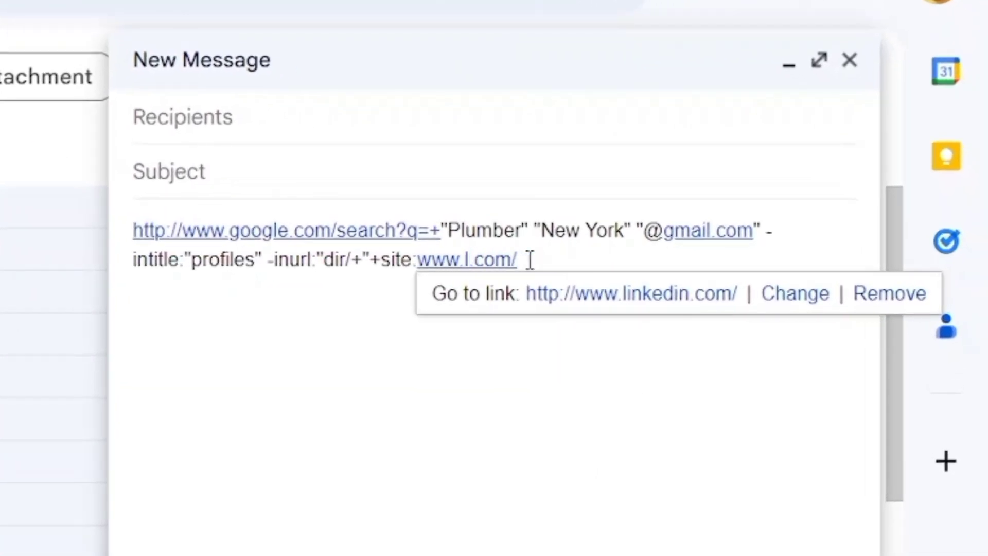
{"action": "key", "text": "BackSpace"}
{"action": "type", "text": "Instag"}
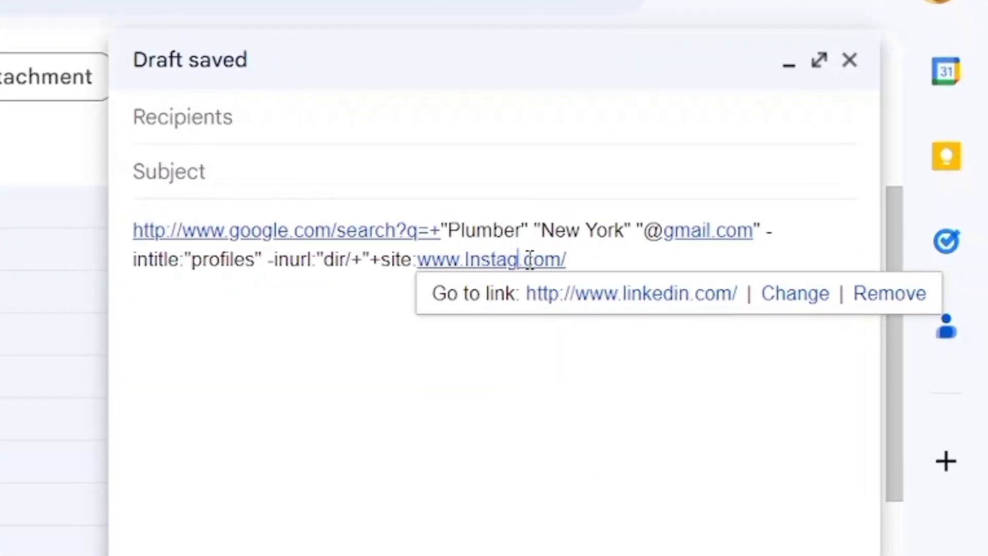
{"action": "type", "text": "ram"}
{"action": "left_click", "coordinate": [364, 271]}
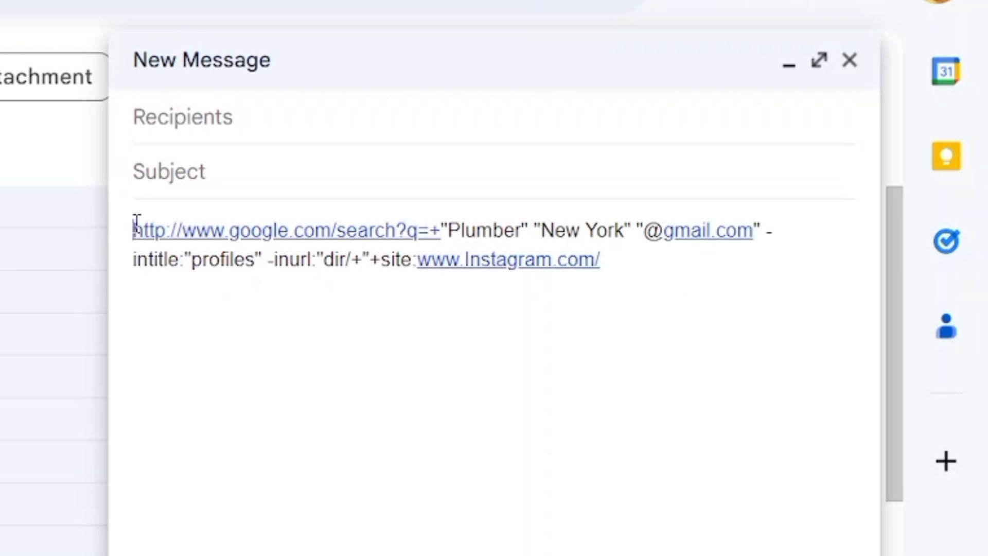
{"action": "left_click_drag", "start_coordinate": [133, 231], "coordinate": [650, 276]}
{"action": "key", "text": "ctrl+c"}
{"action": "left_click", "coordinate": [677, 276]}
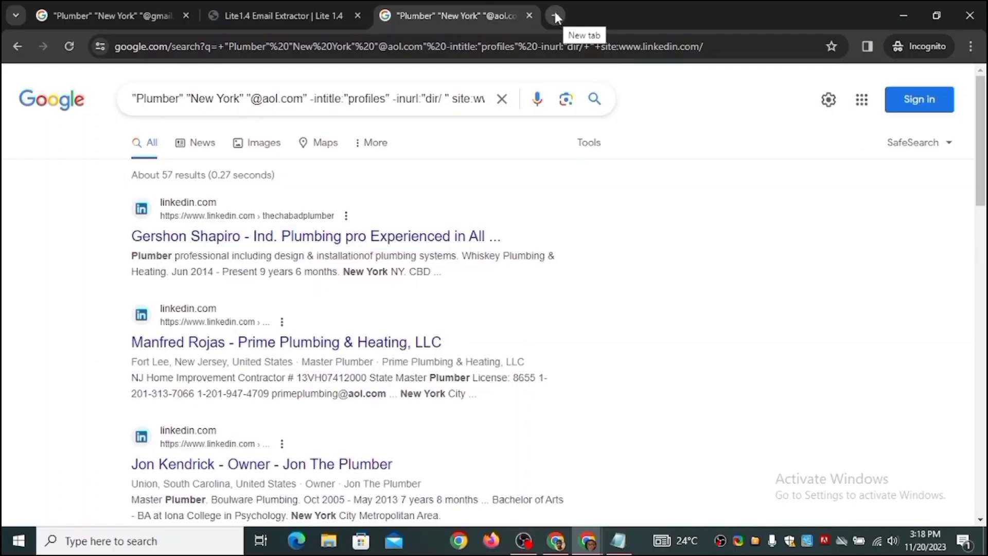
Step: Run the Instagram plumber email search in a new incognito tab, getting about 667 results
{"action": "left_click", "coordinate": [556, 15]}
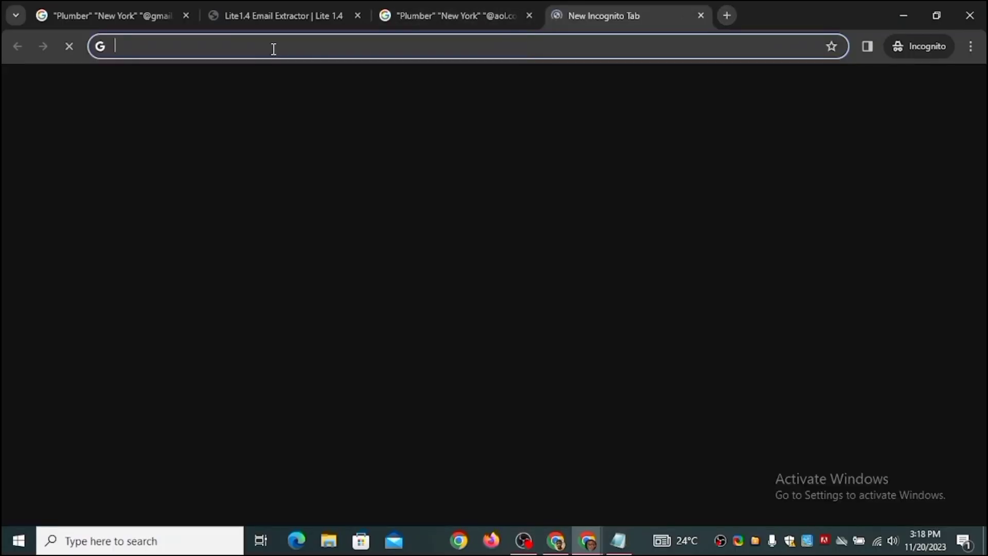
{"action": "key", "text": "ctrl+v"}
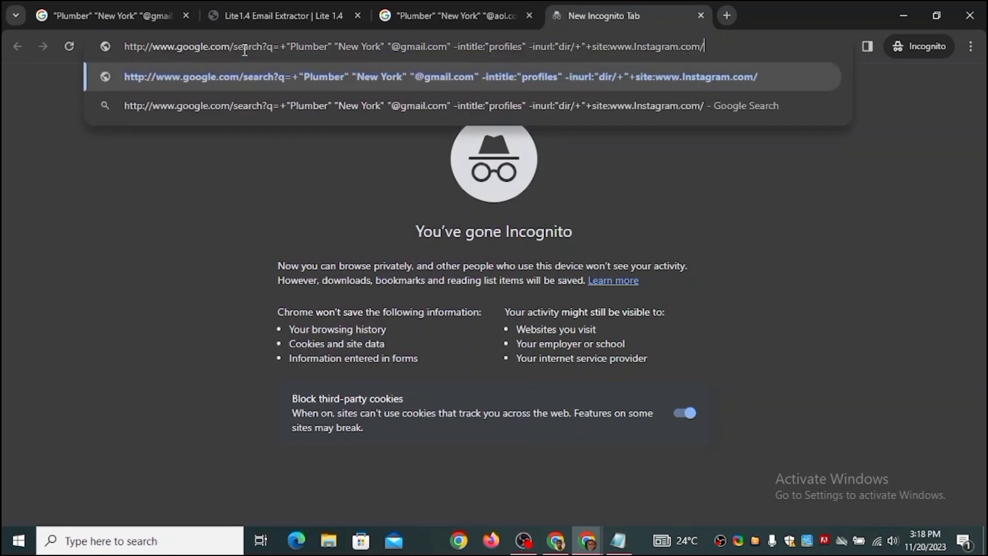
{"action": "key", "text": "Return"}
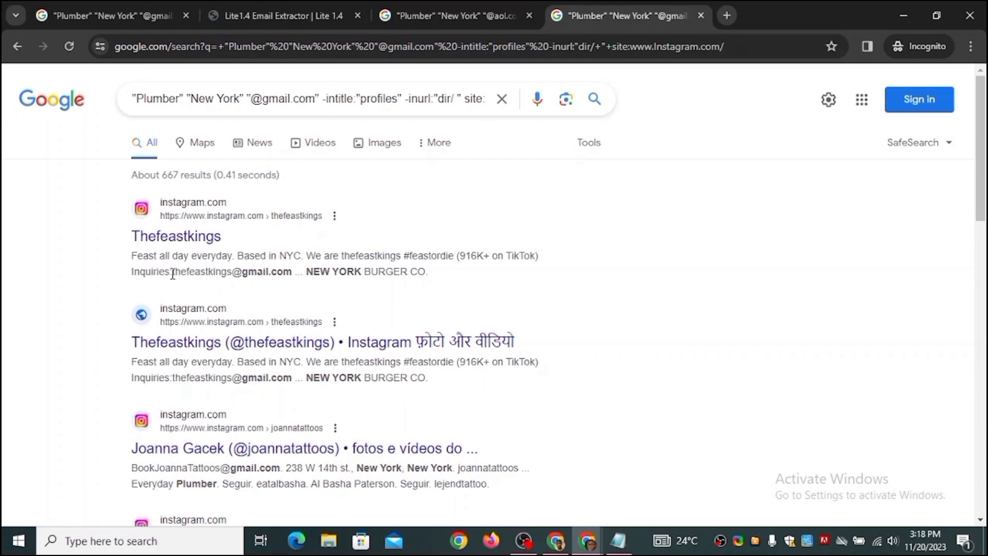
{"action": "left_click_drag", "start_coordinate": [172, 273], "coordinate": [287, 270]}
{"action": "left_click", "coordinate": [503, 286]}
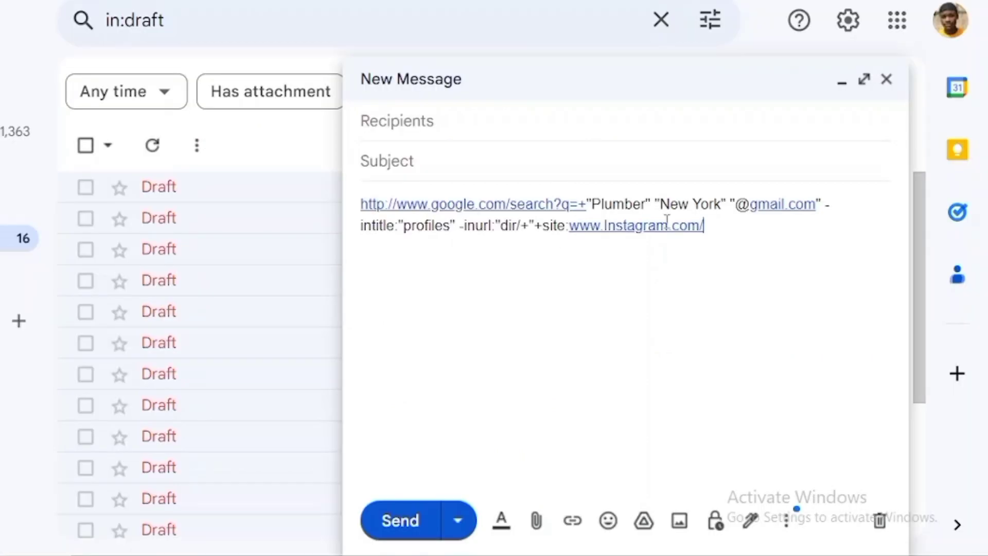
Step: Change the draft query's site from Instagram to TikTok and copy the updated query
{"action": "left_click", "coordinate": [669, 227]}
{"action": "key", "text": "BackSpace"}
{"action": "key", "text": "BackSpace"}
{"action": "key", "text": "BackSpace"}
{"action": "key", "text": "BackSpace"}
{"action": "key", "text": "BackSpace"}
{"action": "key", "text": "BackSpace"}
{"action": "key", "text": "BackSpace"}
{"action": "key", "text": "BackSpace"}
{"action": "key", "text": "BackSpace"}
{"action": "type", "text": "Tik"}
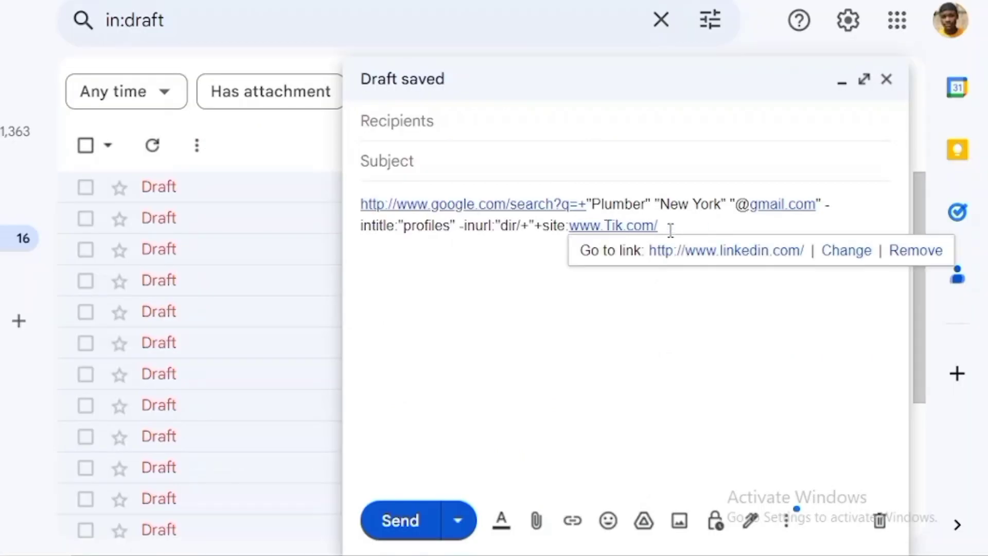
{"action": "type", "text": "Tok"}
{"action": "key", "text": "ctrl+a"}
{"action": "key", "text": "ctrl+c"}
{"action": "left_click", "coordinate": [722, 250]}
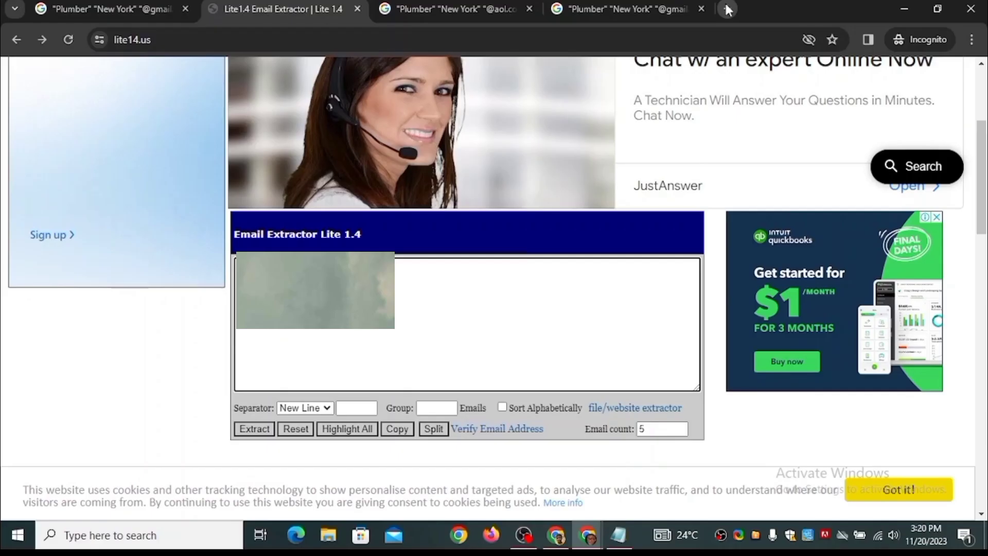
{"action": "key", "text": "ctrl+t"}
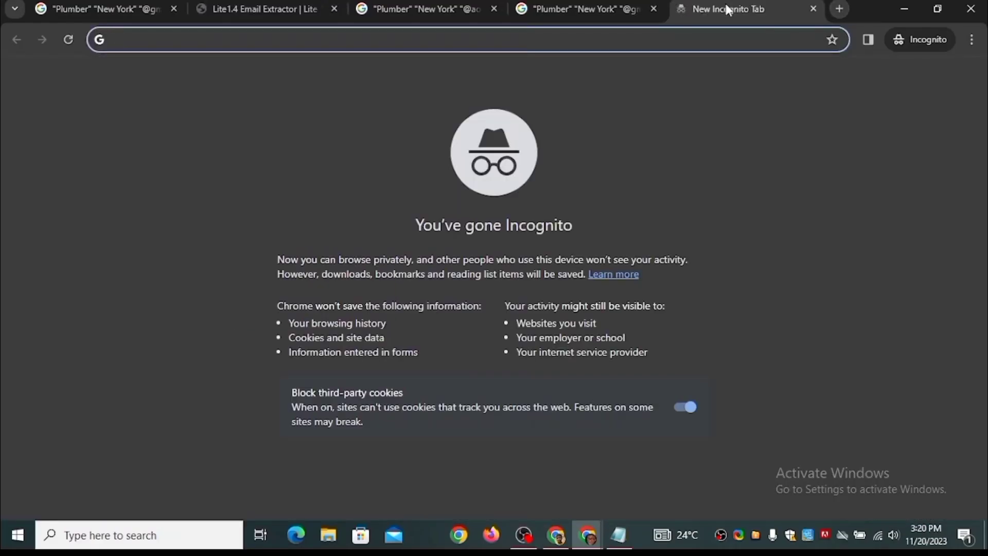
Step: Run the TikTok plumber search, passing the motorcycle-tile reCAPTCHA, to get about 57 results
{"action": "key", "text": "ctrl+v"}
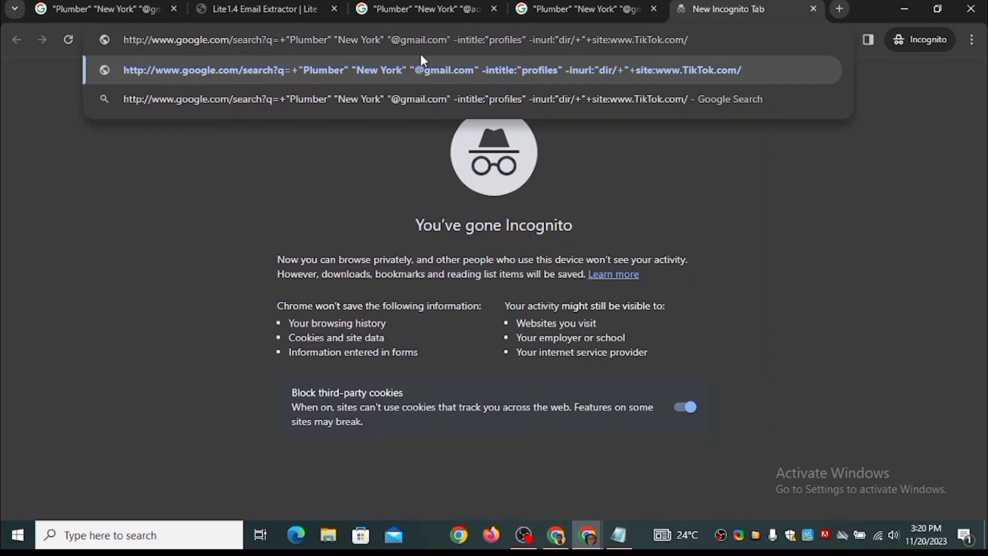
{"action": "key", "text": "Return"}
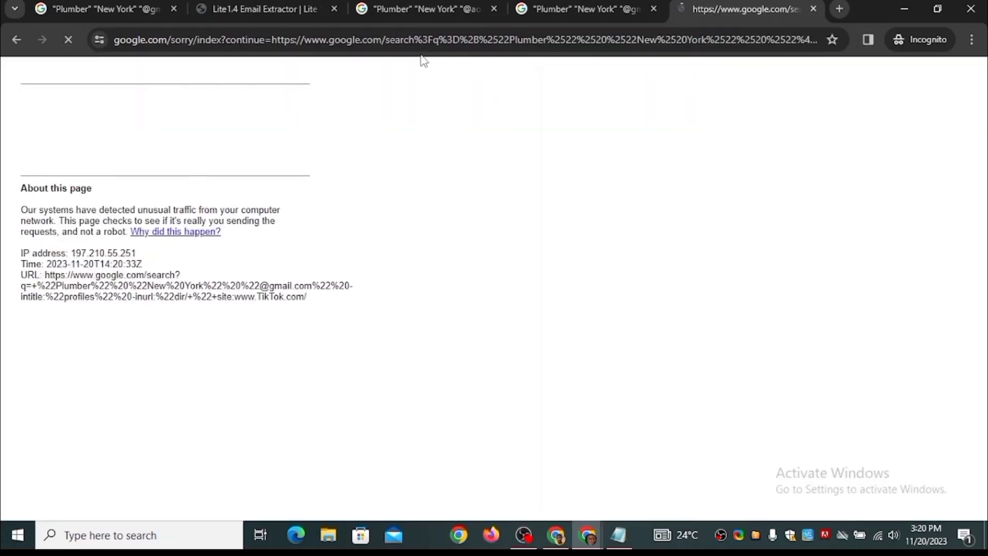
{"action": "left_click", "coordinate": [40, 133]}
{"action": "left_click", "coordinate": [97, 261]}
{"action": "left_click", "coordinate": [97, 331]}
{"action": "left_click", "coordinate": [172, 382]}
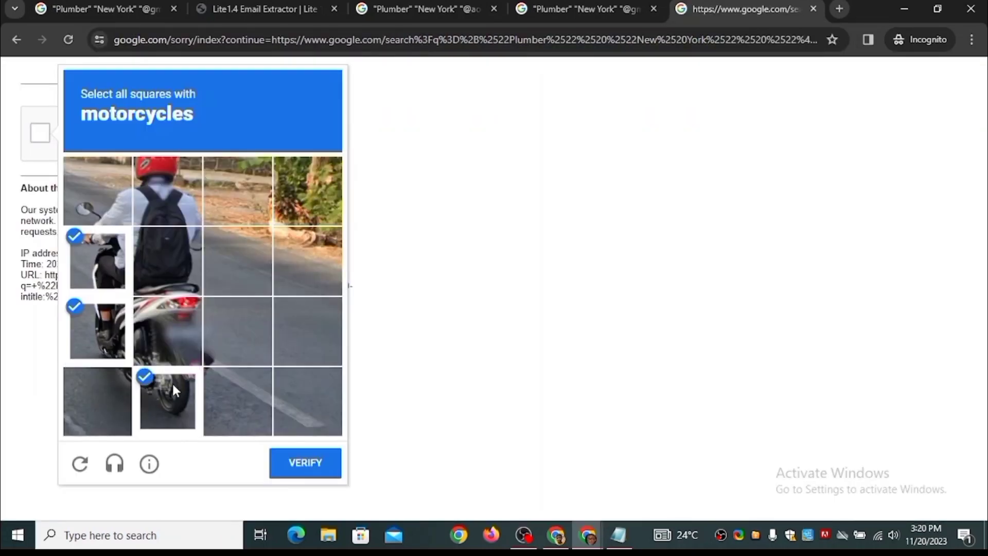
{"action": "left_click", "coordinate": [169, 331]}
{"action": "left_click", "coordinate": [169, 261]}
{"action": "left_click", "coordinate": [304, 464]}
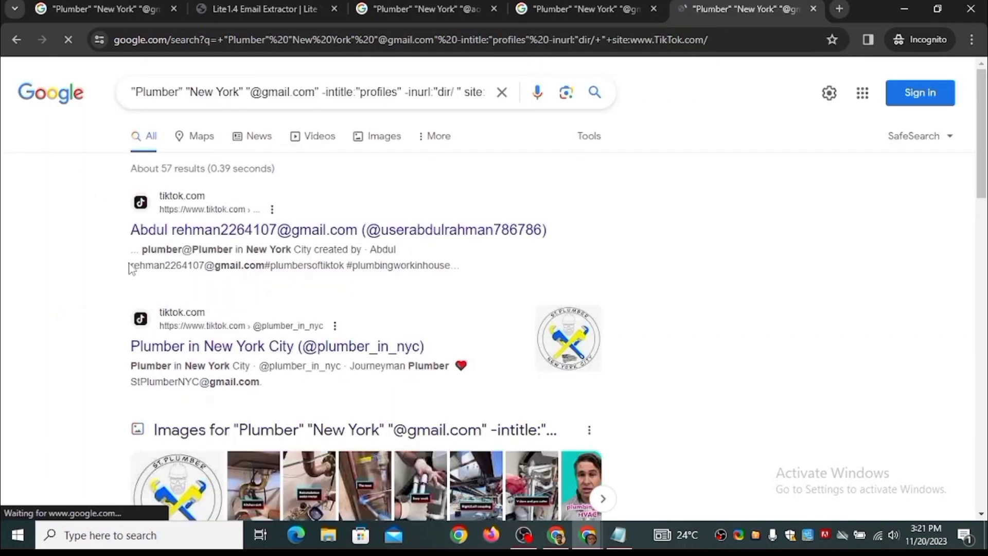
{"action": "left_click_drag", "start_coordinate": [130, 266], "coordinate": [256, 269]}
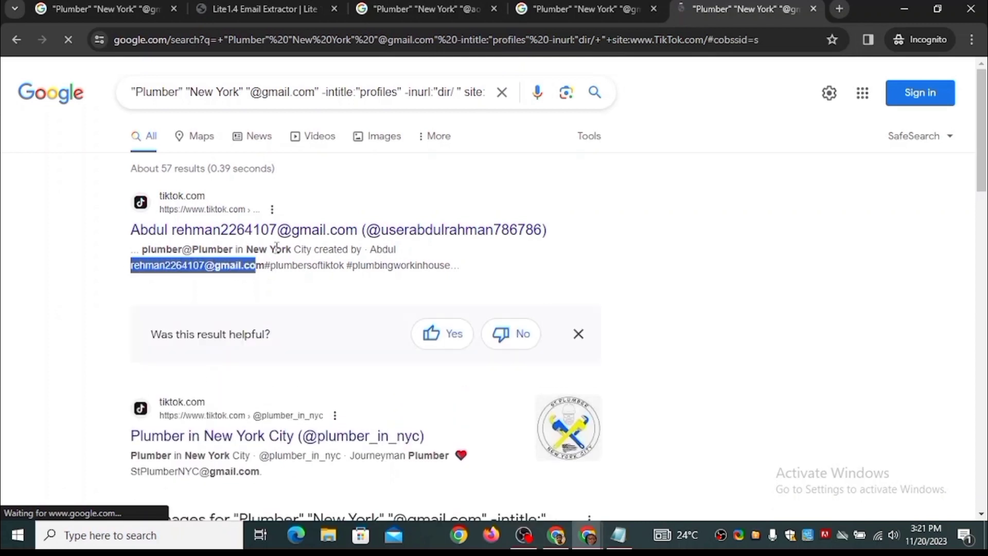
{"action": "left_click", "coordinate": [626, 244]}
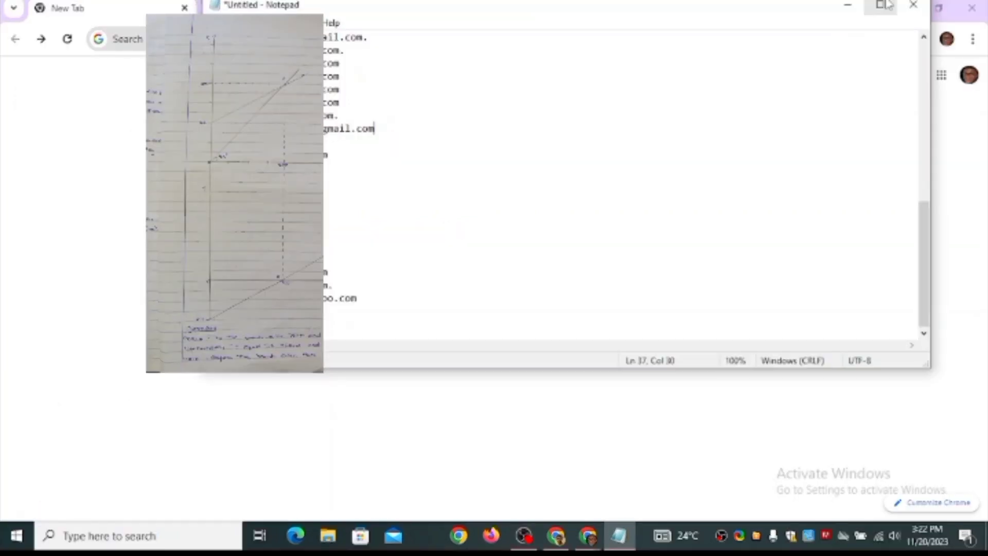
Step: Save the Notepad email list as 'Plumbers in New York' in Documents and close it
{"action": "left_click", "coordinate": [915, 5]}
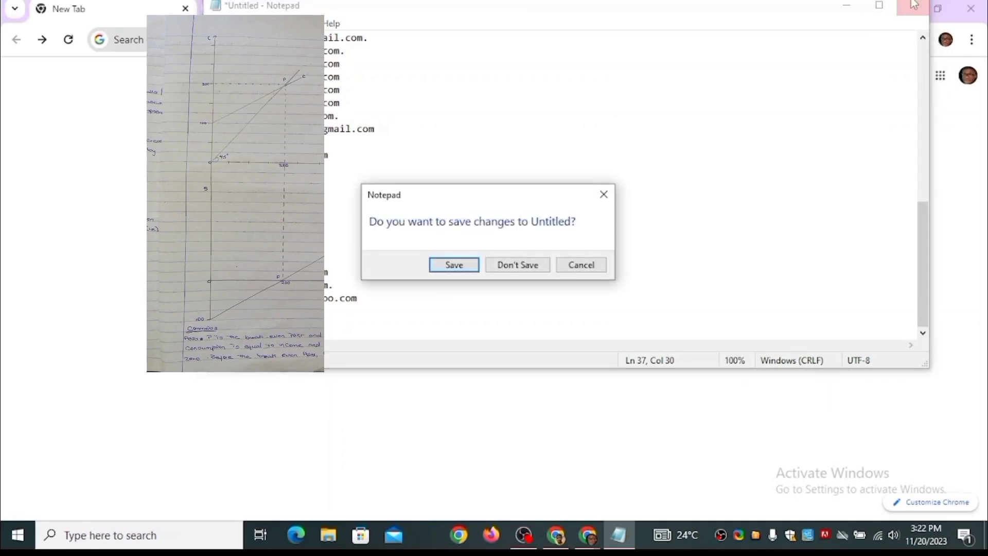
{"action": "left_click", "coordinate": [447, 272]}
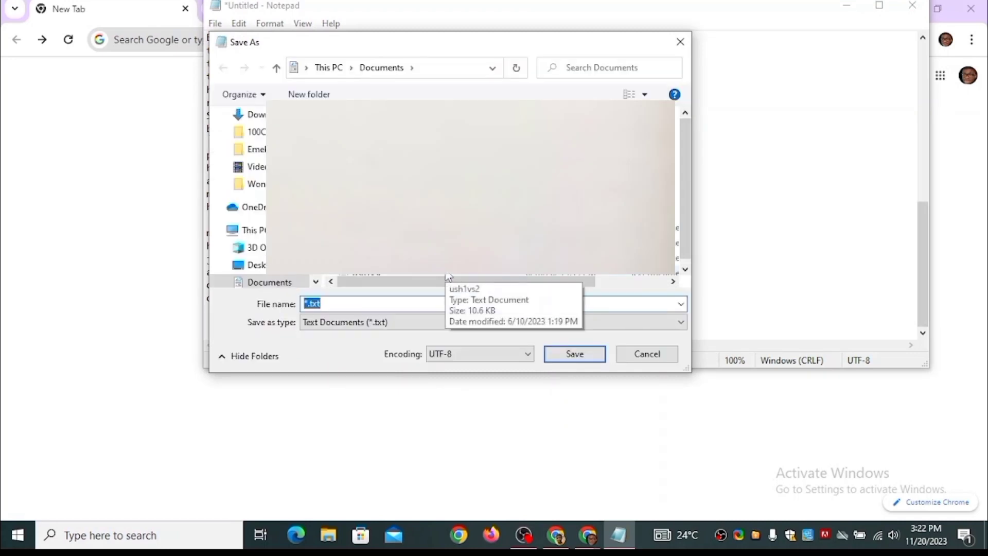
{"action": "type", "text": "Plumbers in NewY"}
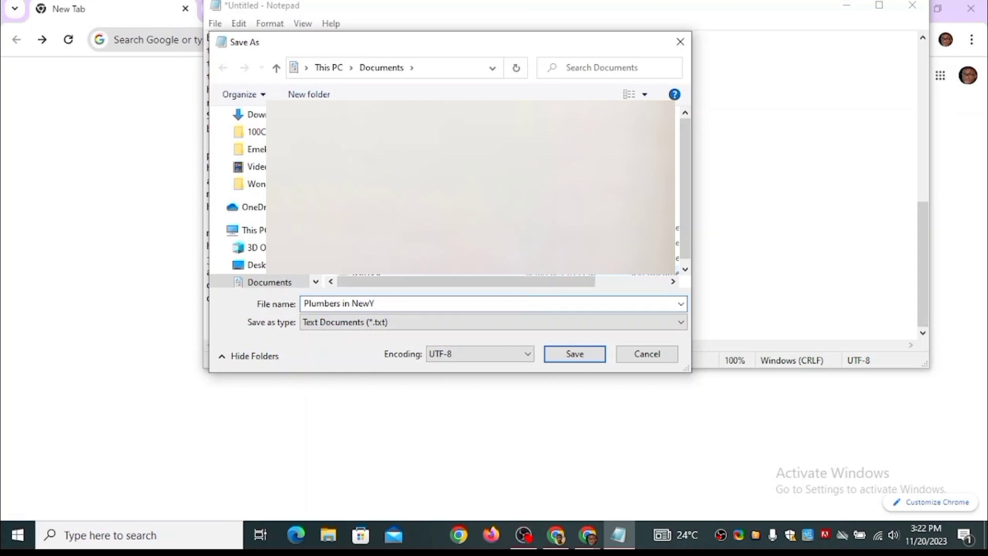
{"action": "type", "text": "ork"}
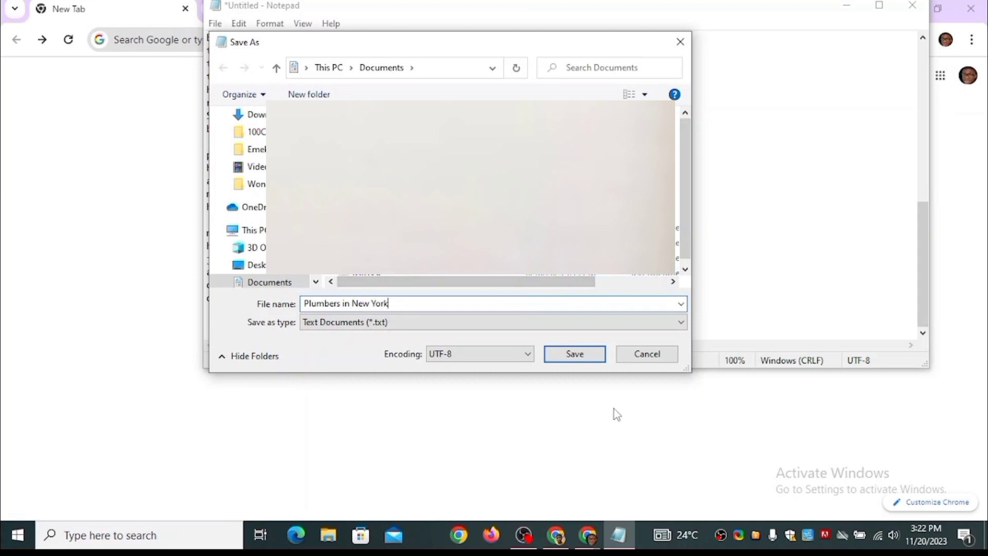
{"action": "left_click", "coordinate": [587, 355]}
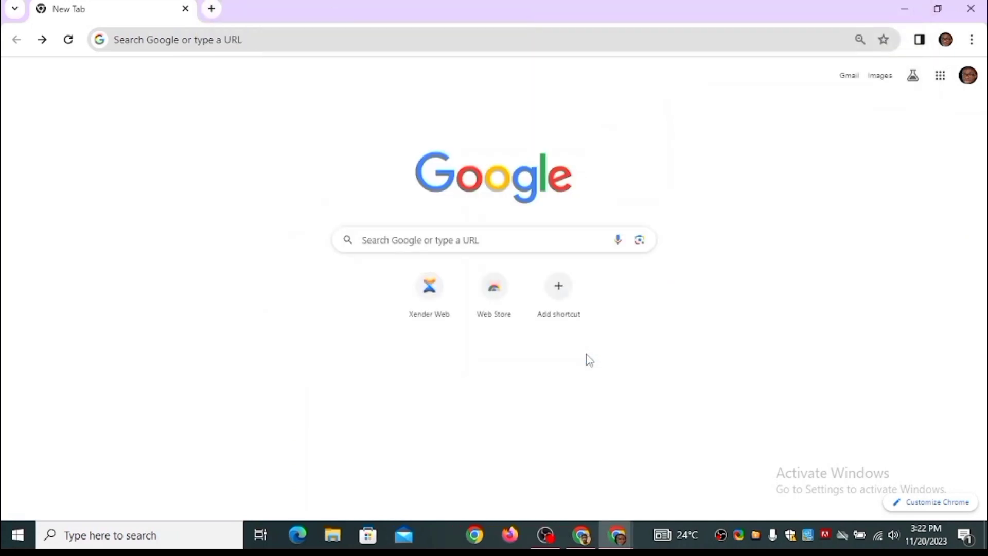